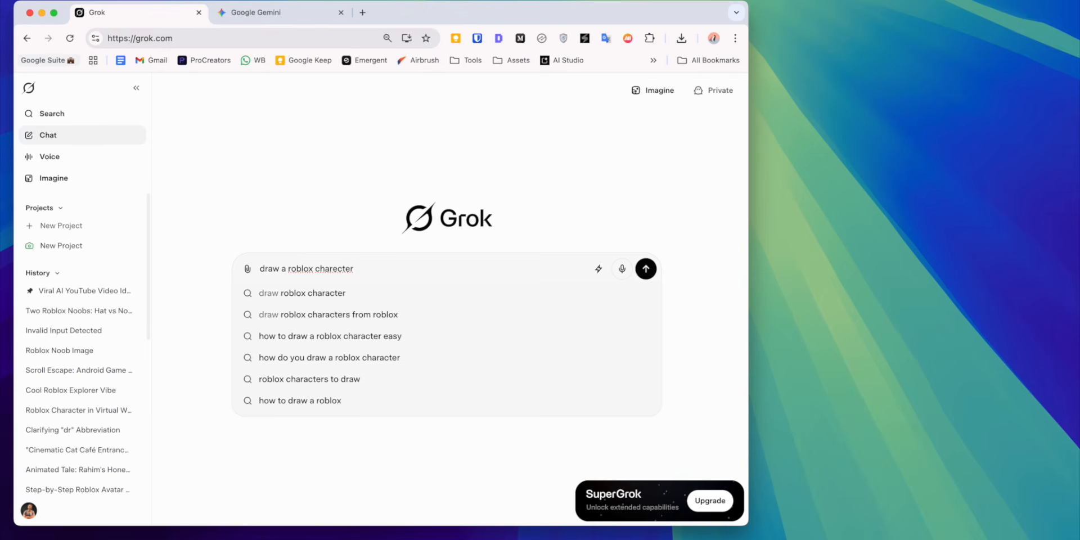
Step: Open ChatGPT in a new browser tab
click(362, 12)
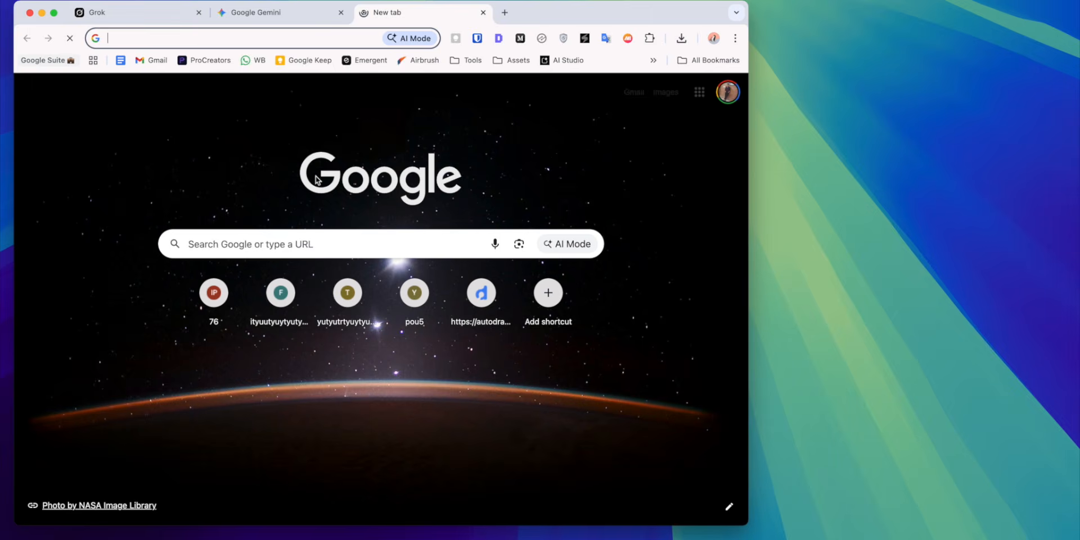
text(c)
click(237, 63)
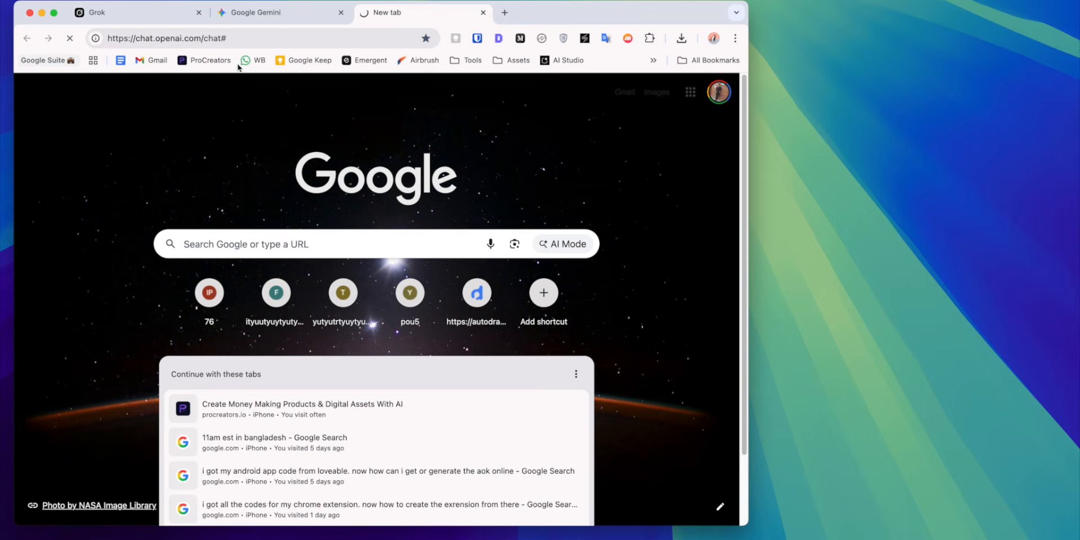
Step: Send ChatGPT the request "write a charecter image promt about a roblox charecter"
text(write a promt)
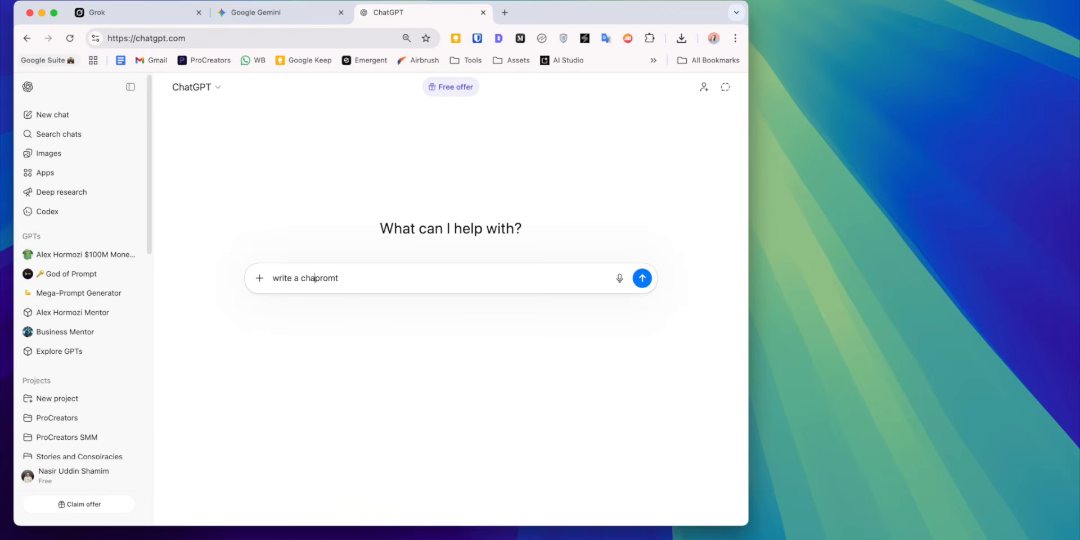
text(ter)
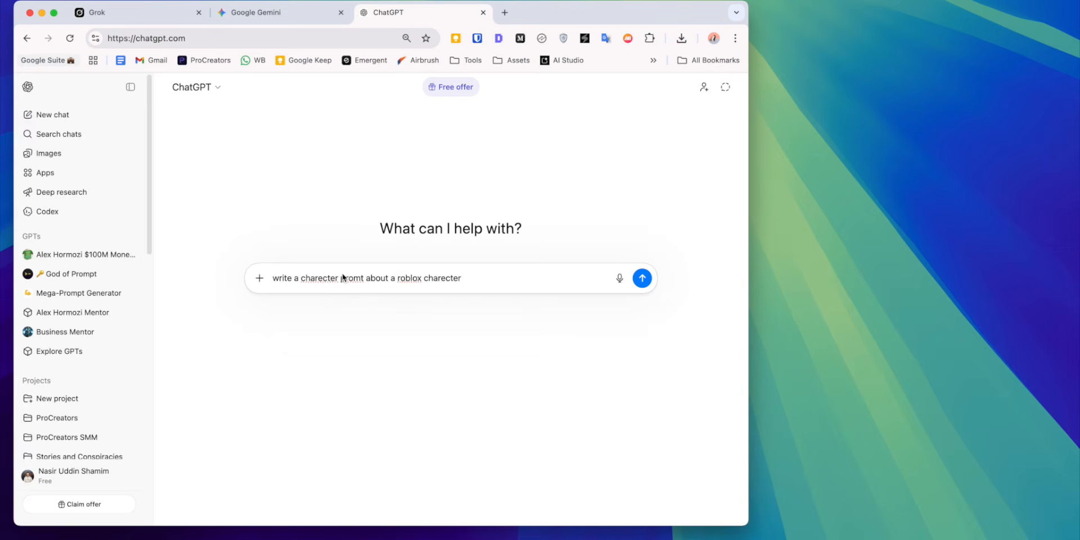
text(image)
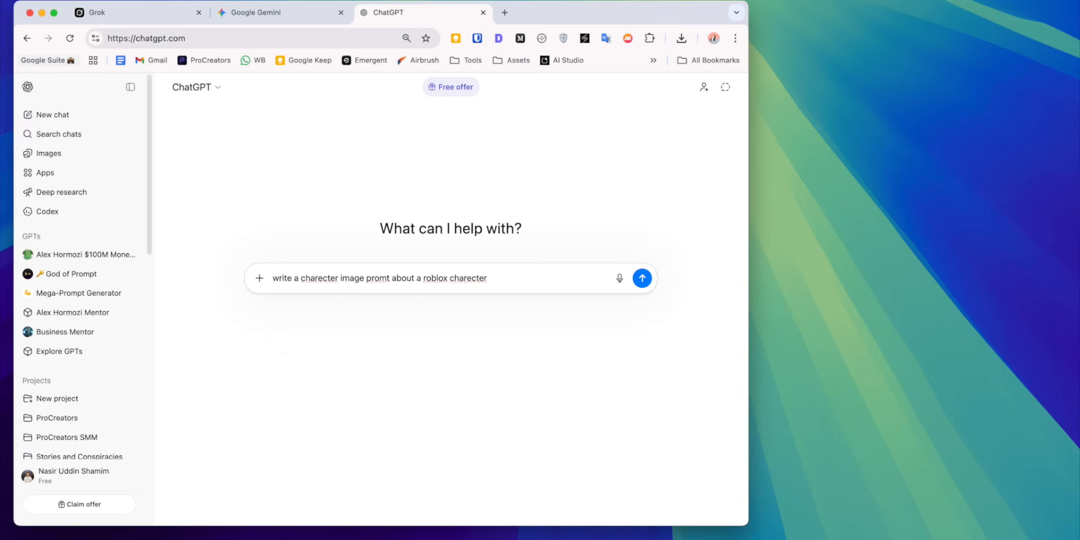
click(641, 277)
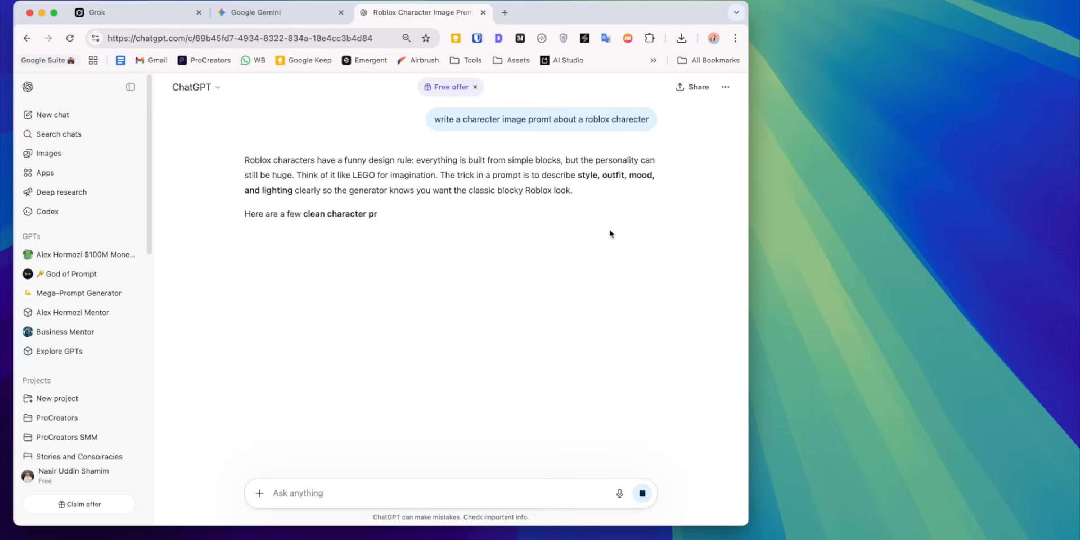
Step: Copy the Adventure Explorer text of Prompt 2 and return to the Grok tab
drag(246, 336, 668, 373)
key(super+c)
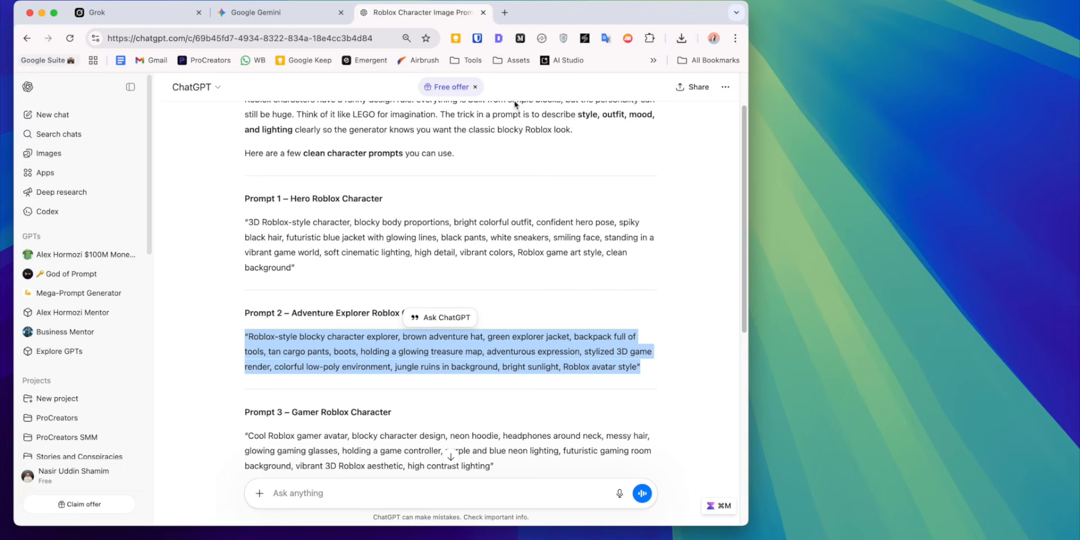
click(175, 12)
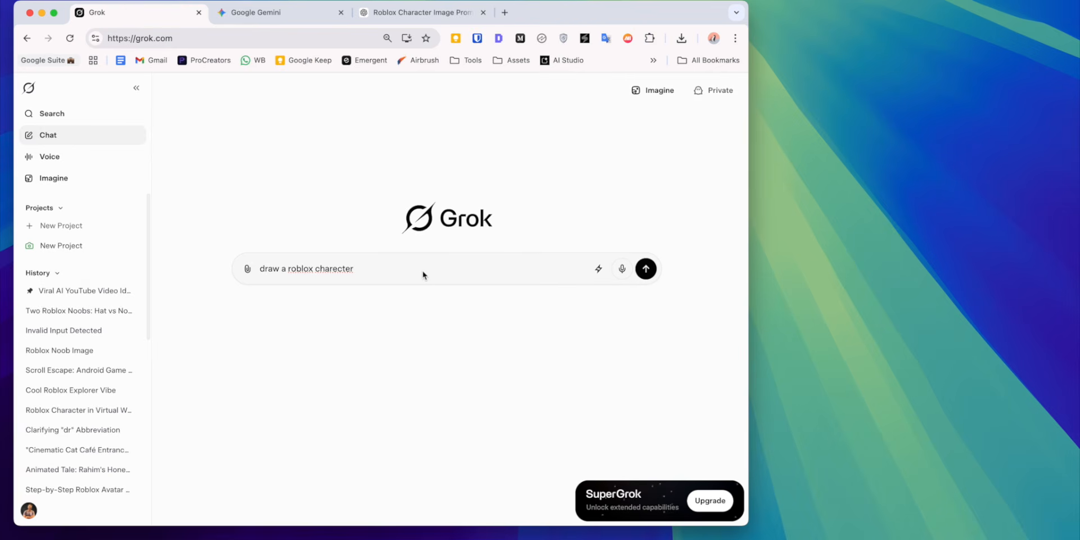
Step: Replace "roblox charecter" after "draw a" with the copied explorer prompt and submit it to Grok
key(BackSpace)
key(BackSpace)
key(BackSpace)
key(BackSpace)
key(BackSpace)
key(BackSpace)
key(BackSpace)
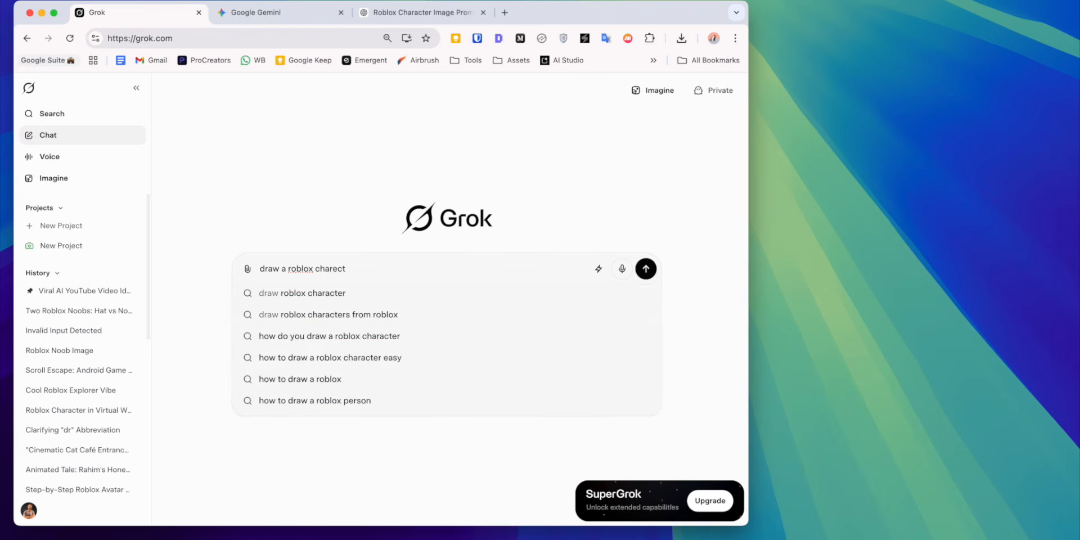
key(BackSpace)
key(BackSpace)
key(BackSpace)
key(BackSpace)
key(BackSpace)
key(BackSpace)
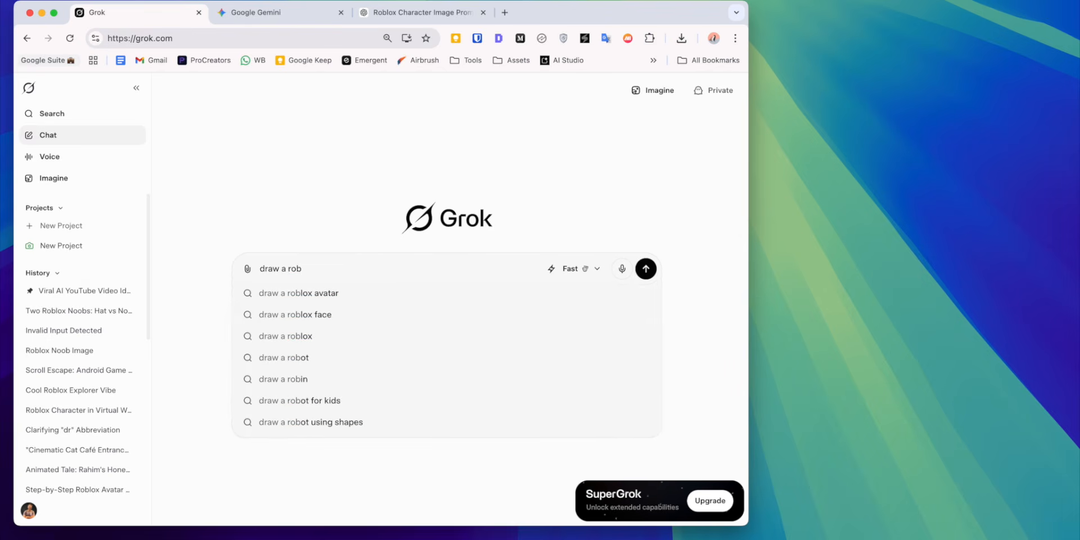
key(super+v)
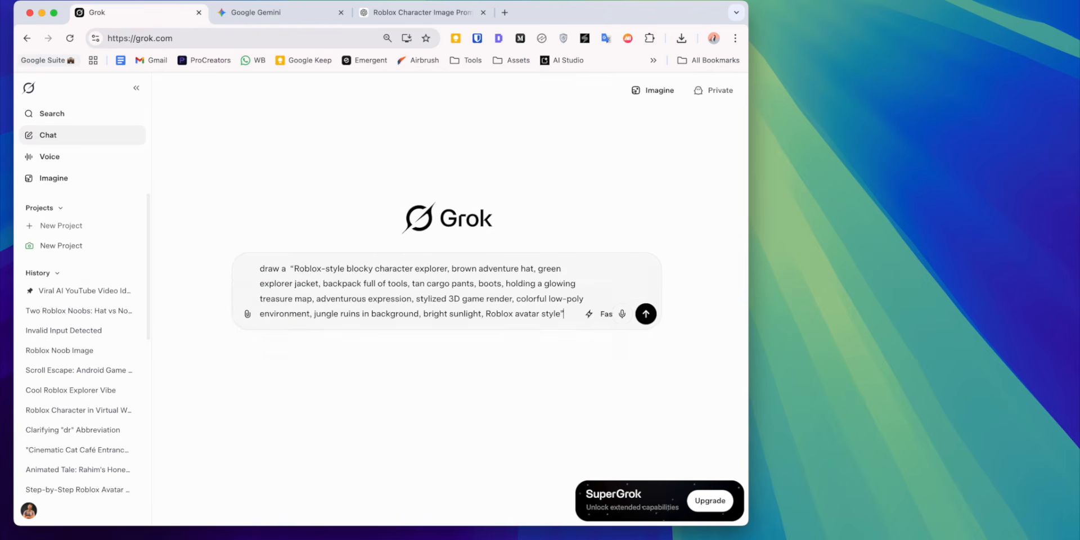
click(646, 314)
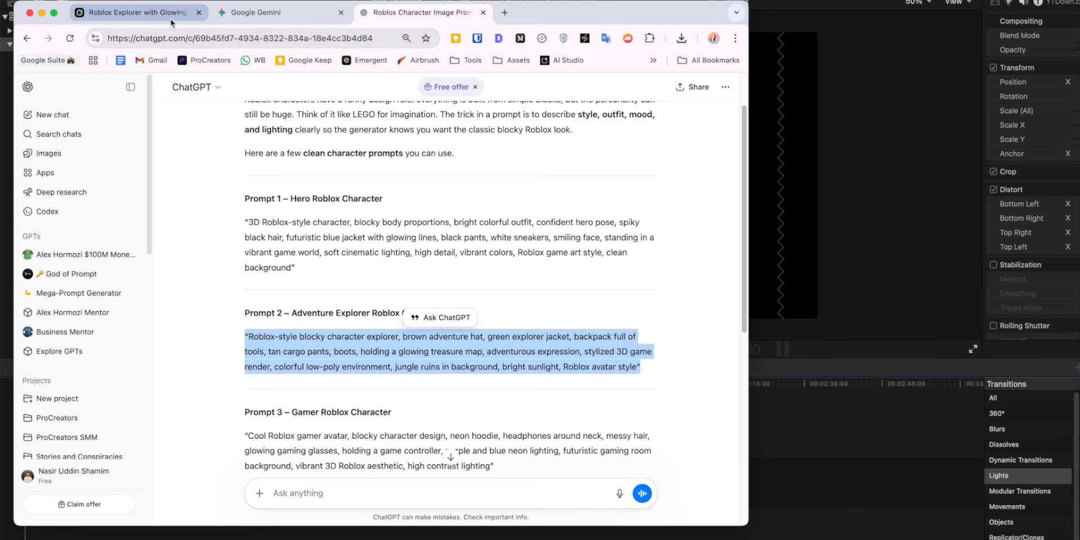
Step: Copy the Prompt 1 Hero Roblox Character text from ChatGPT and generate images from it in Grok
click(171, 17)
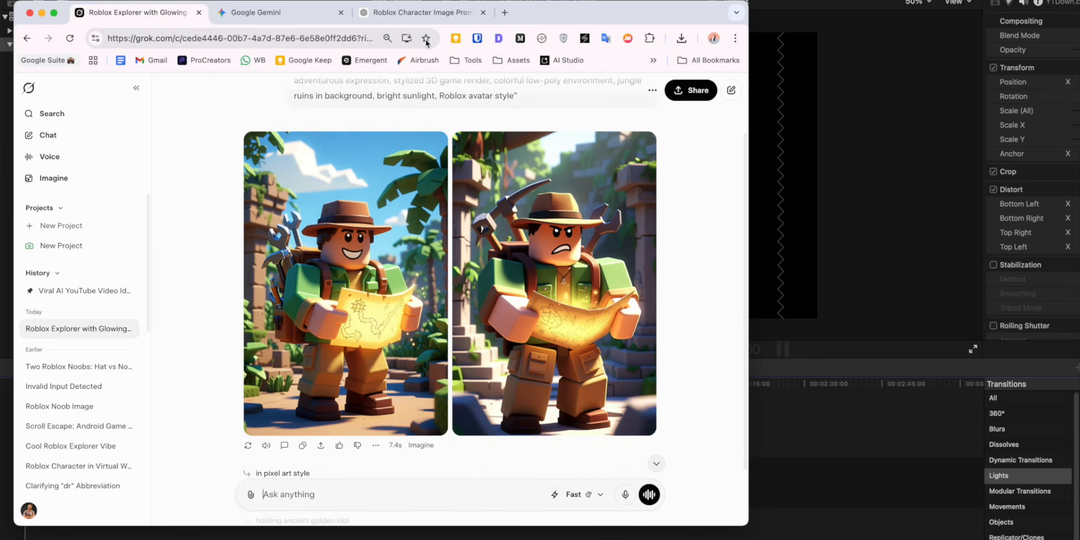
click(427, 11)
scroll(418, 283, up, 1)
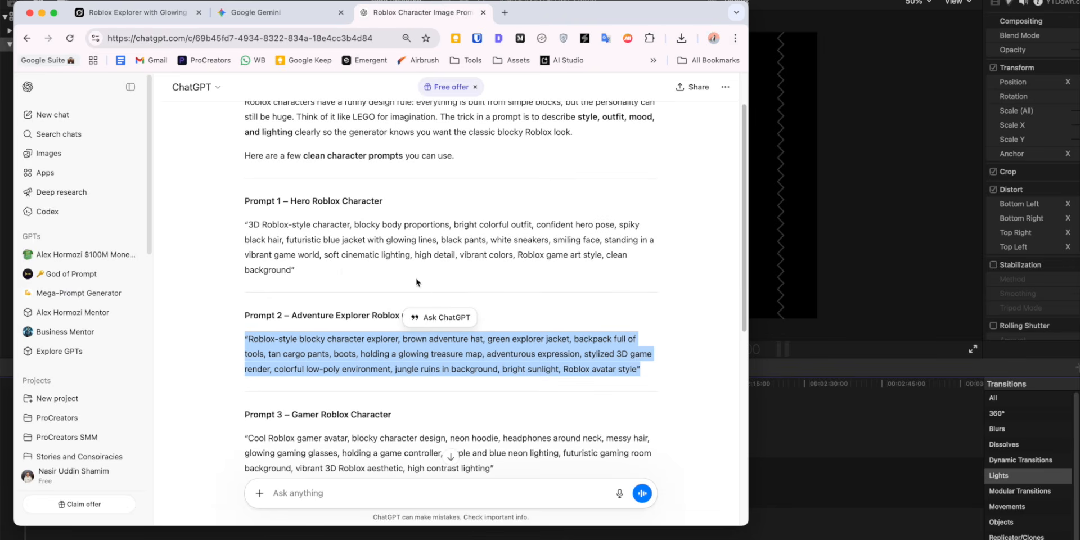
drag(297, 274, 224, 215)
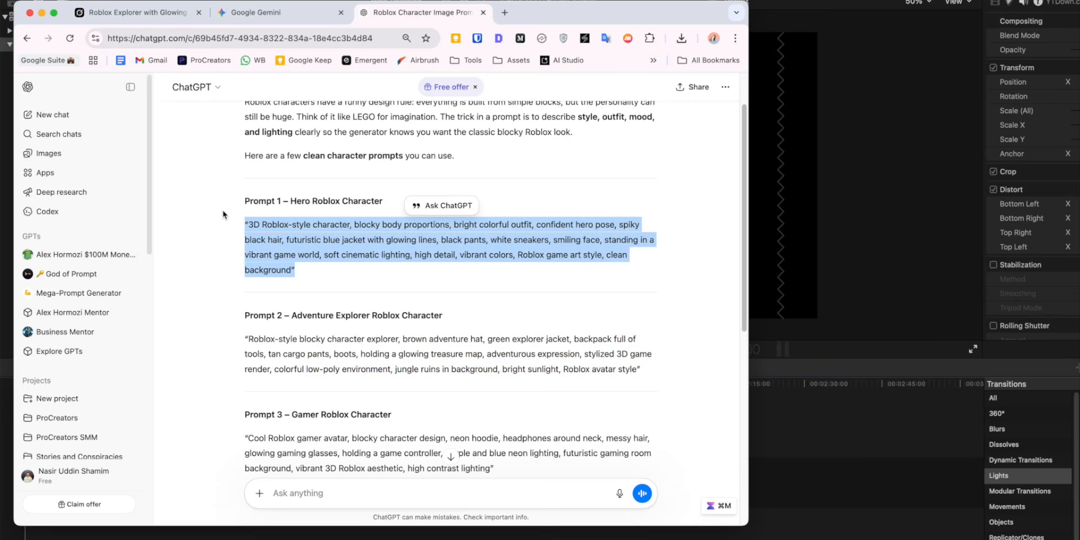
click(120, 8)
scroll(495, 394, up, 5)
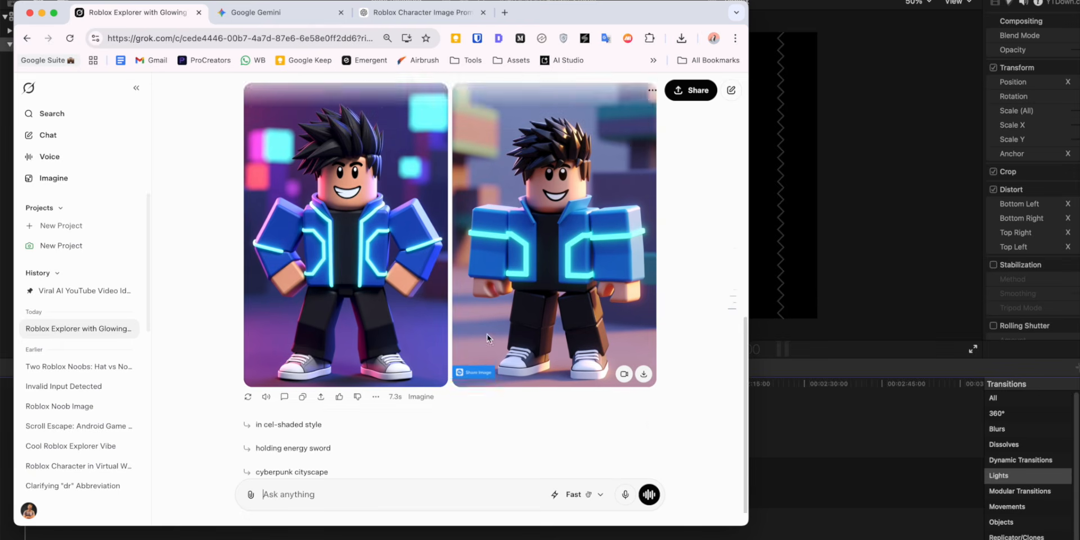
scroll(487, 335, up, 2)
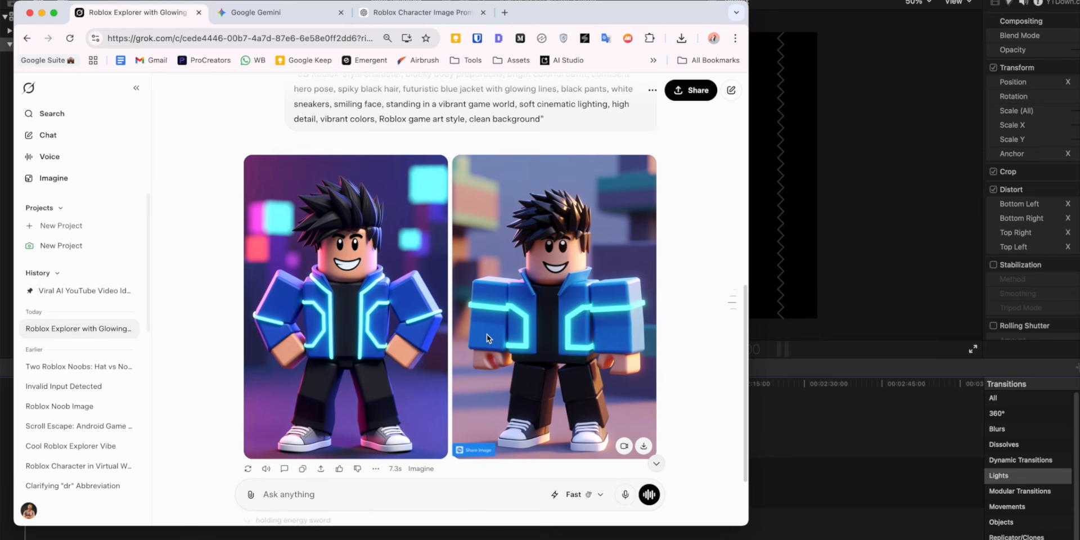
Step: Open the generated hero image with the purple background and download it
click(370, 349)
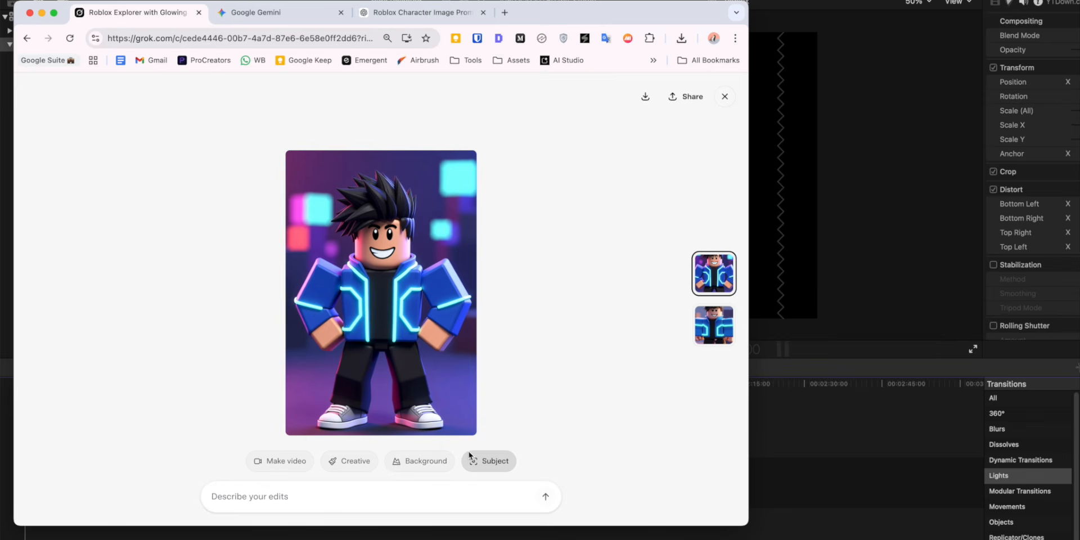
click(646, 97)
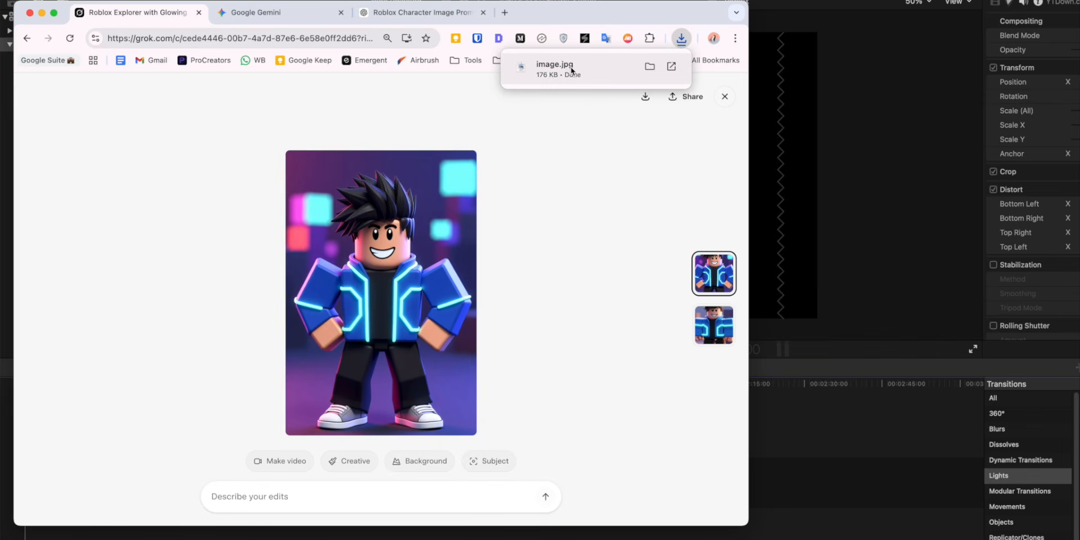
drag(571, 70, 293, 267)
click(138, 12)
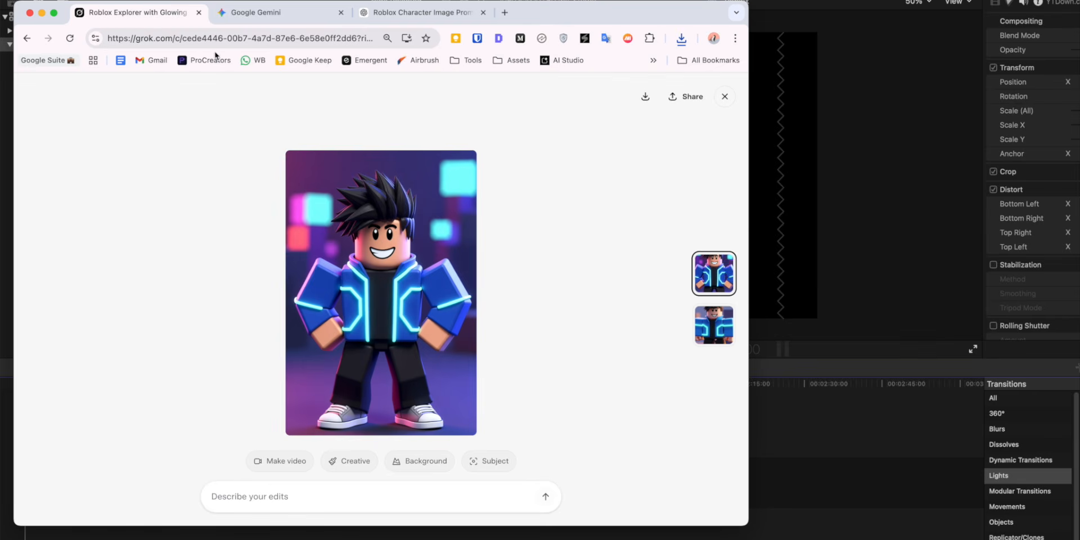
Step: Make a video from the hero image with the prompt "this charecter is going to a shop and buy a toy"
click(283, 465)
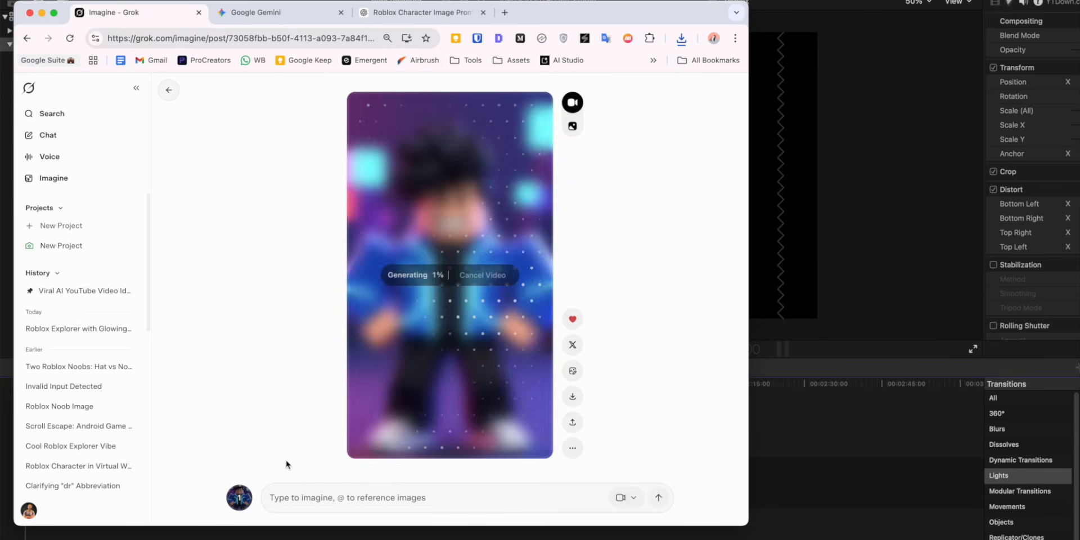
text(d)
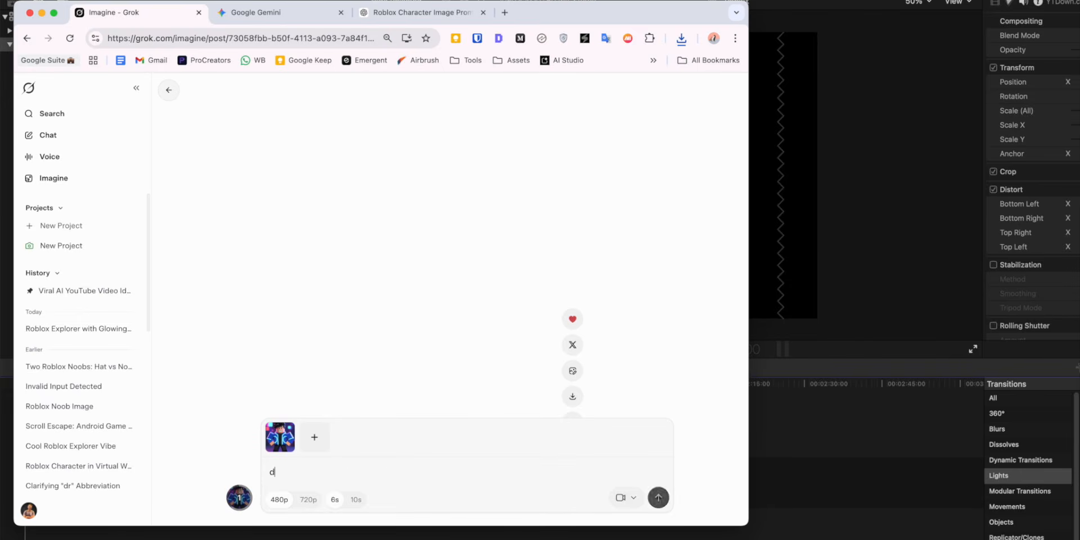
text(is)
key(BackSpace)
key(BackSpace)
key(BackSpace)
text(th)
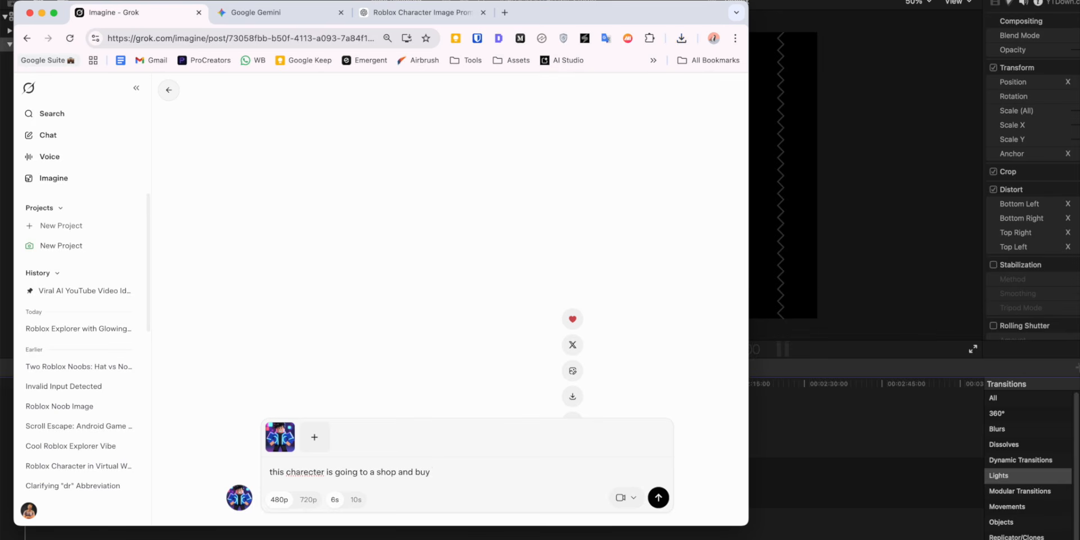
text(y)
key(Return)
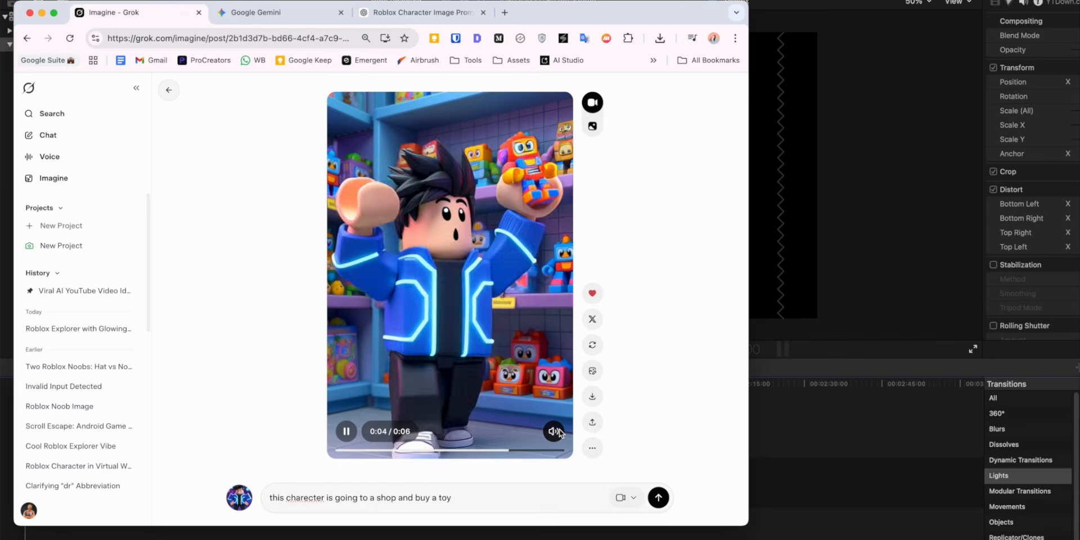
Step: Watch the generated toy shop video with its sound on and the system volume raised
click(555, 431)
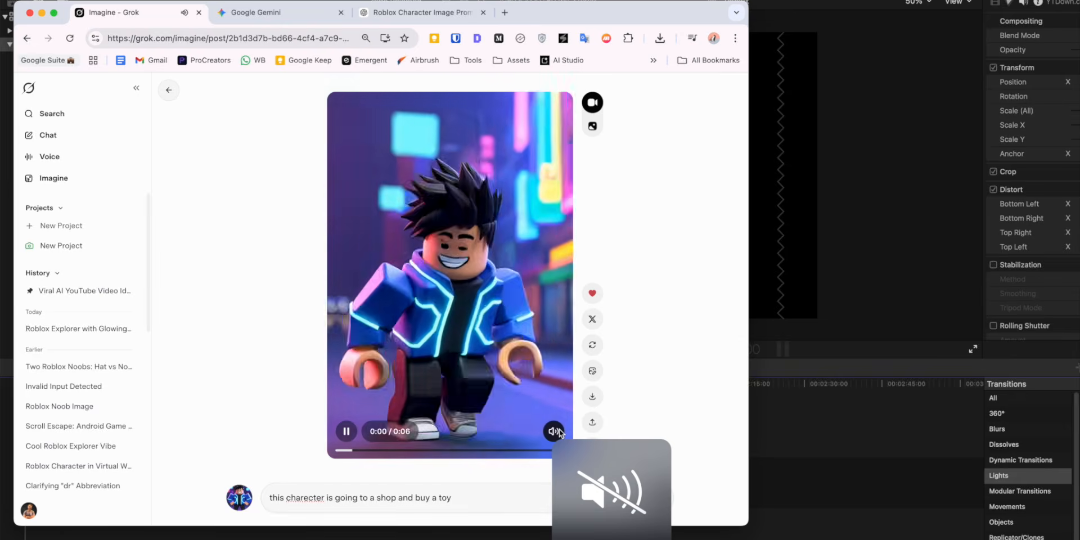
click(559, 433)
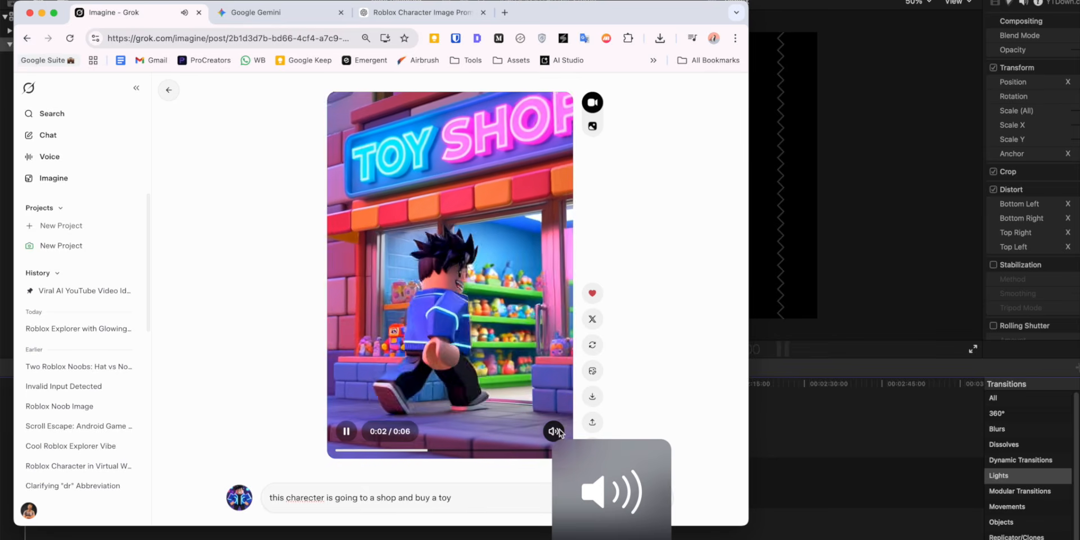
key(XF86AudioRaiseVolume)
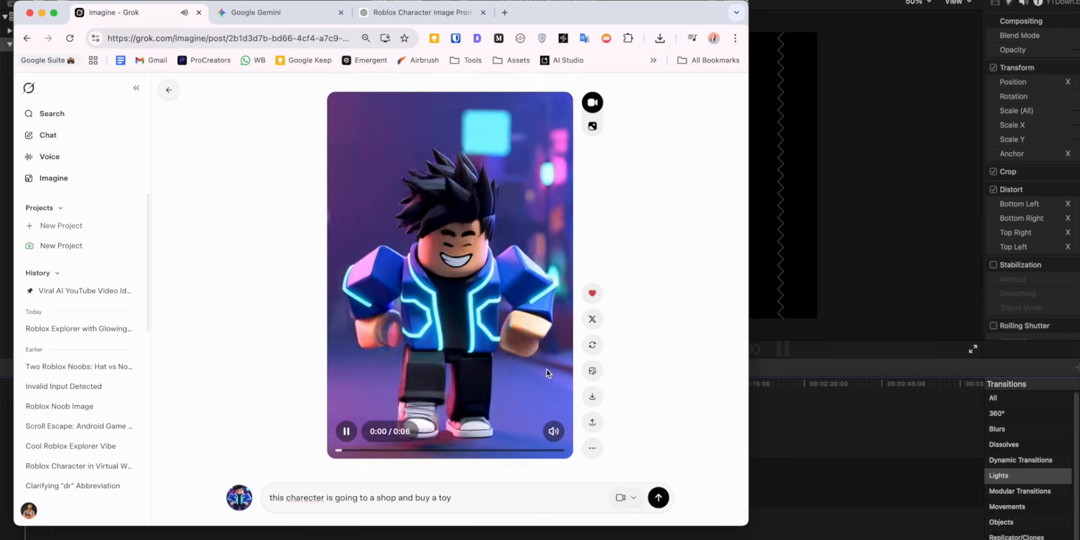
Step: Extend the video by 6 seconds with the prompt "then he put the toy inside his bag and he go to his home"
click(590, 444)
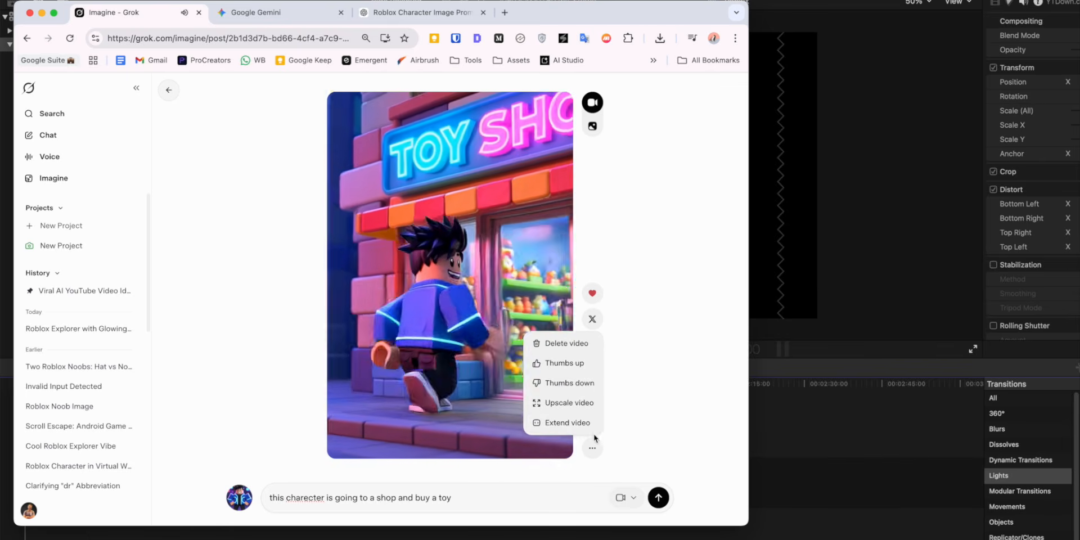
click(575, 423)
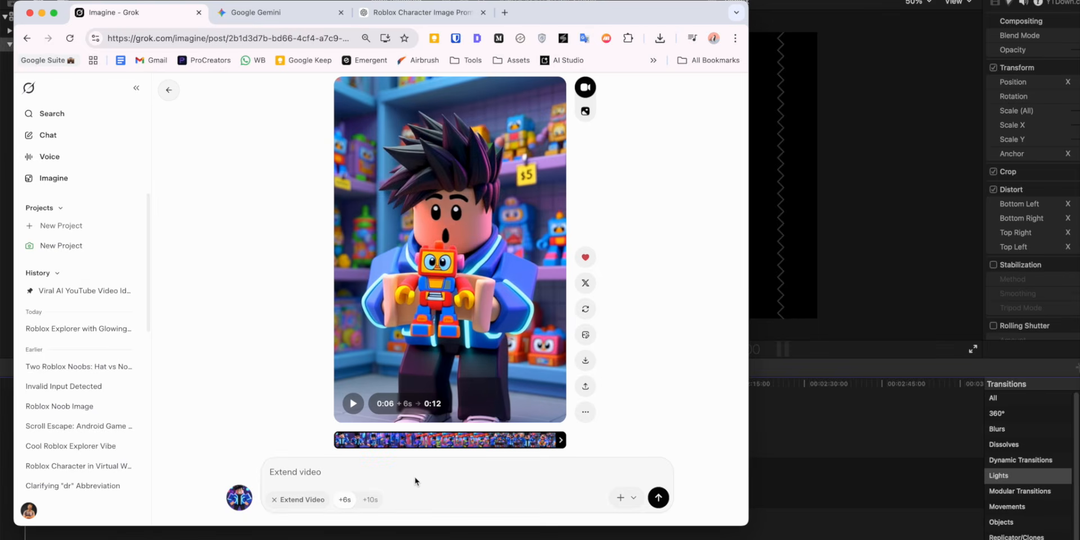
text(t)
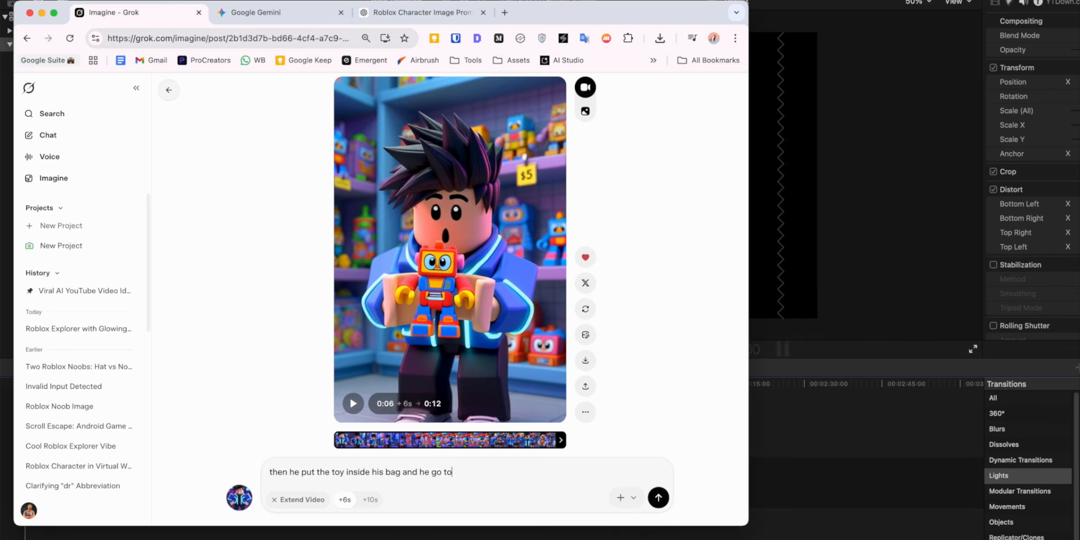
key(Return)
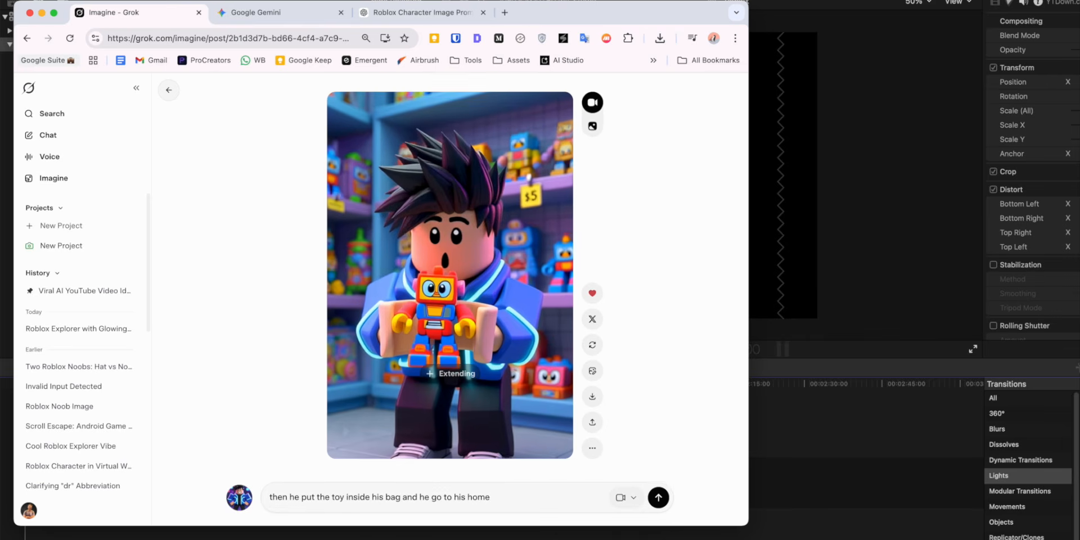
Step: Download the original toy shop video and place it at the start of the Roblox project timeline in Final Cut Pro
click(592, 397)
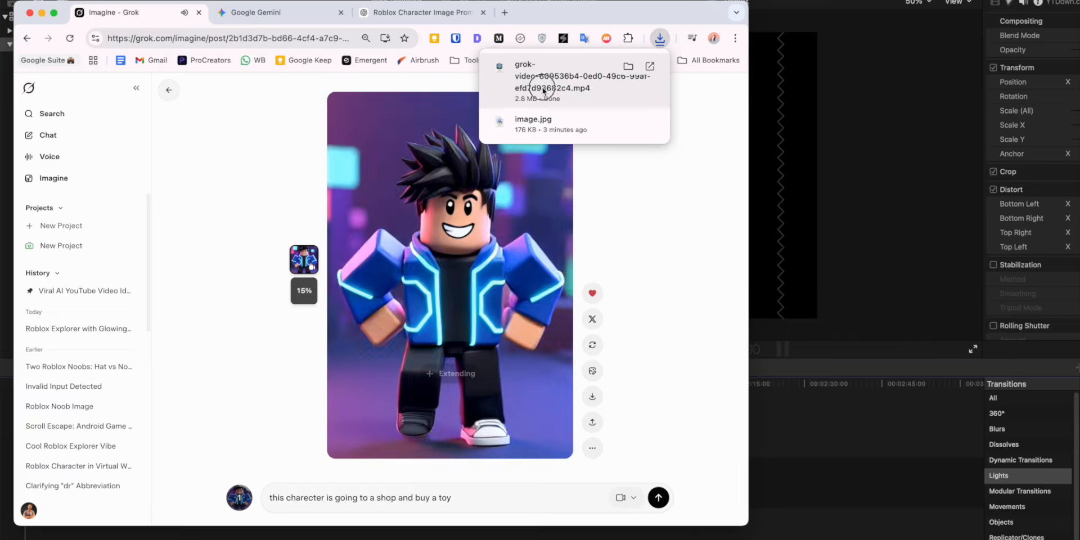
drag(542, 83, 834, 507)
drag(580, 514, 41, 483)
key(super+Tab)
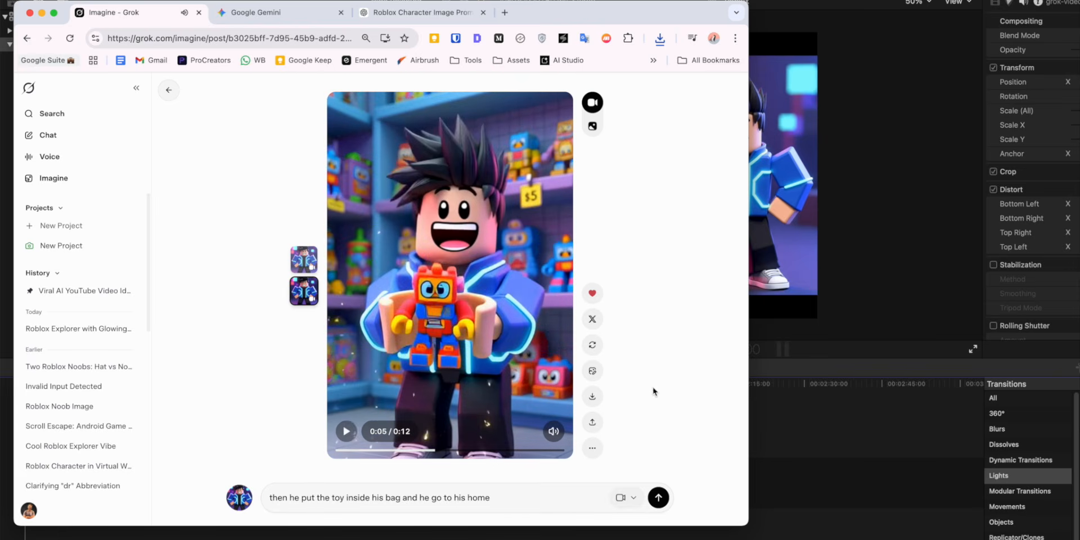
Step: Download the extended video and play back the Roblox project in Final Cut Pro with it placed after the first clip
click(592, 398)
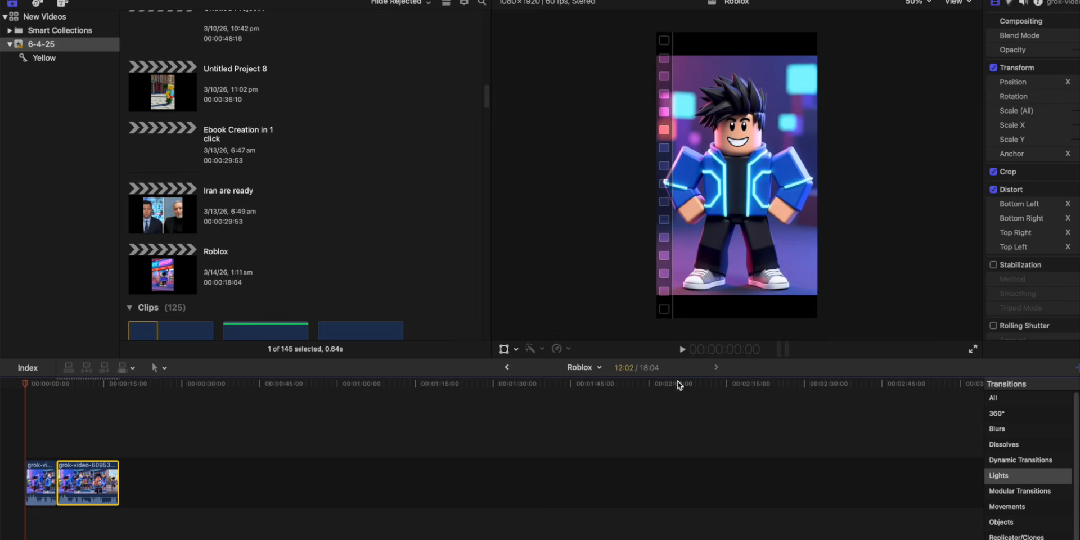
click(682, 349)
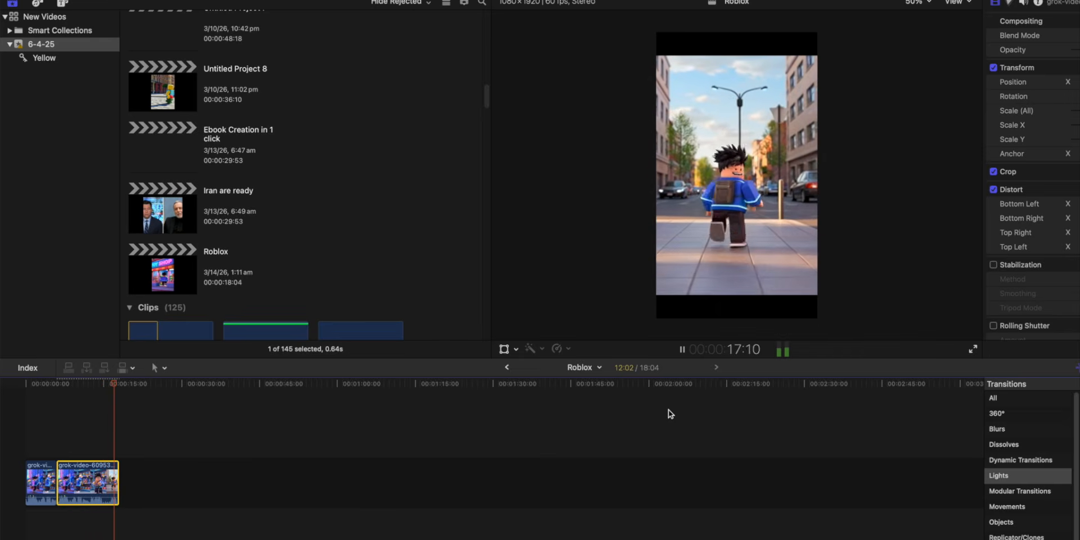
Step: Delete the first, shorter toy shop clip from the Roblox project timeline
click(39, 472)
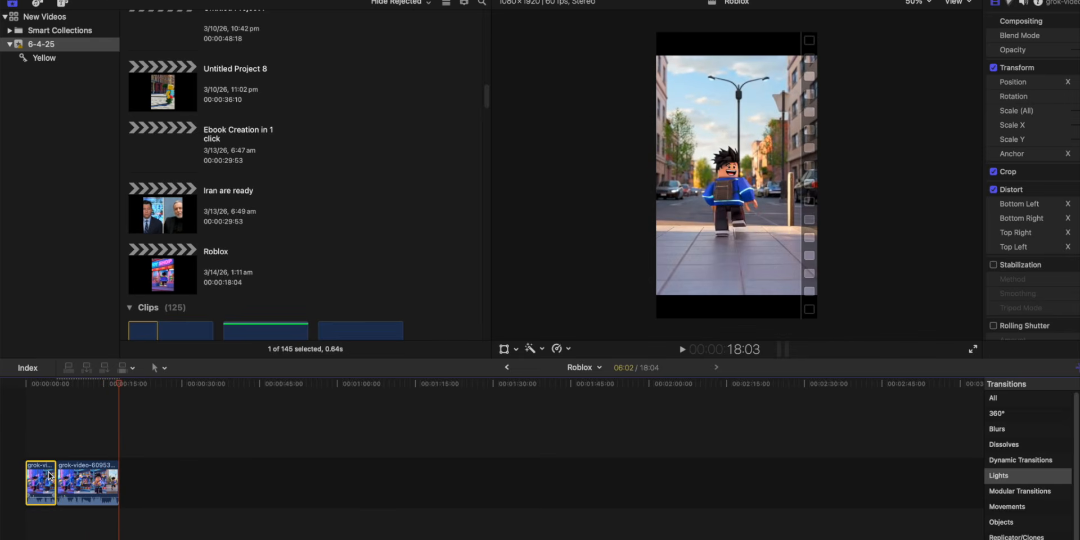
key(Delete)
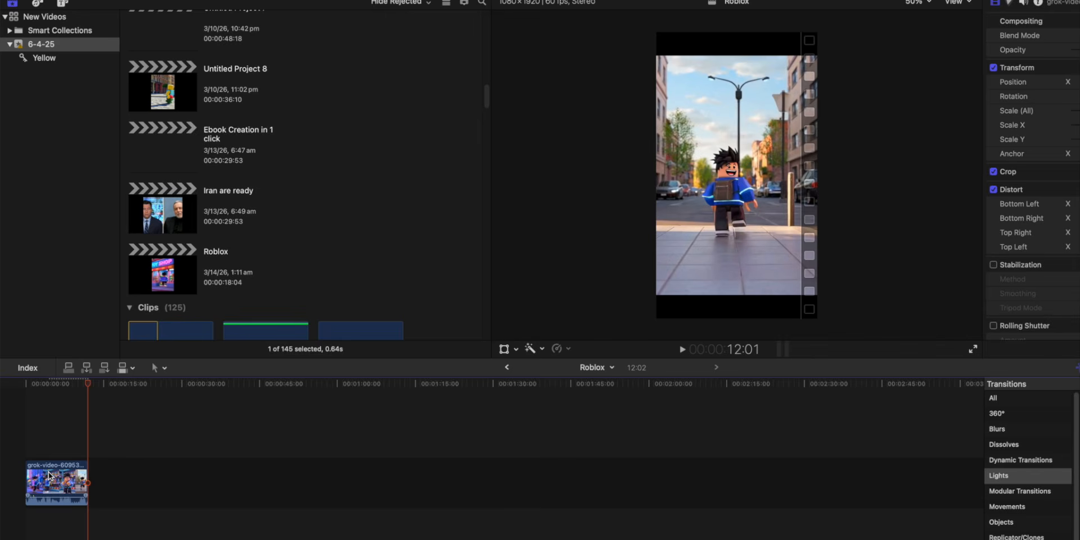
Step: Switch to Gemini in the browser and choose image creation for the attached character picture
click(1009, 539)
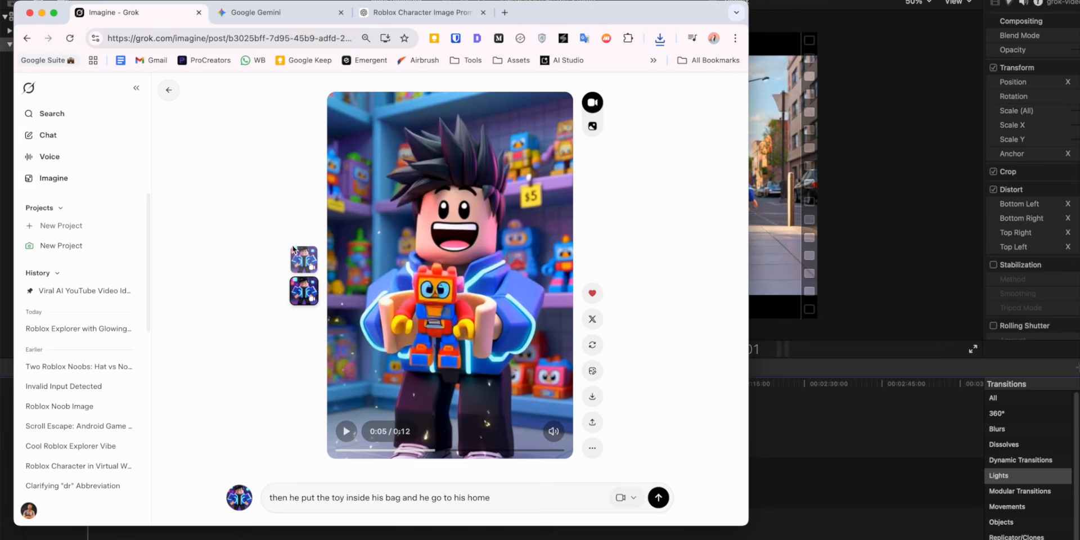
click(270, 12)
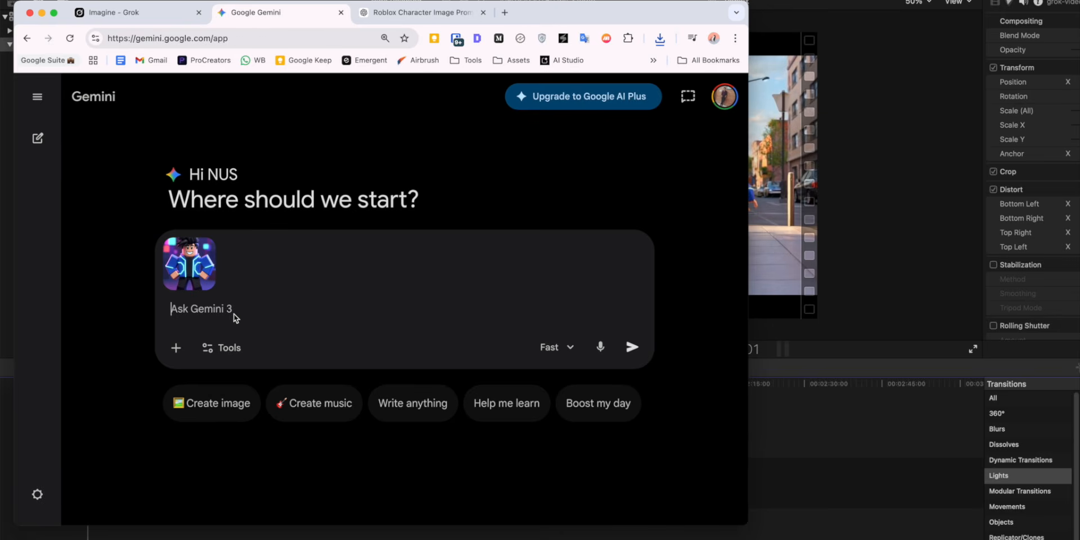
click(227, 400)
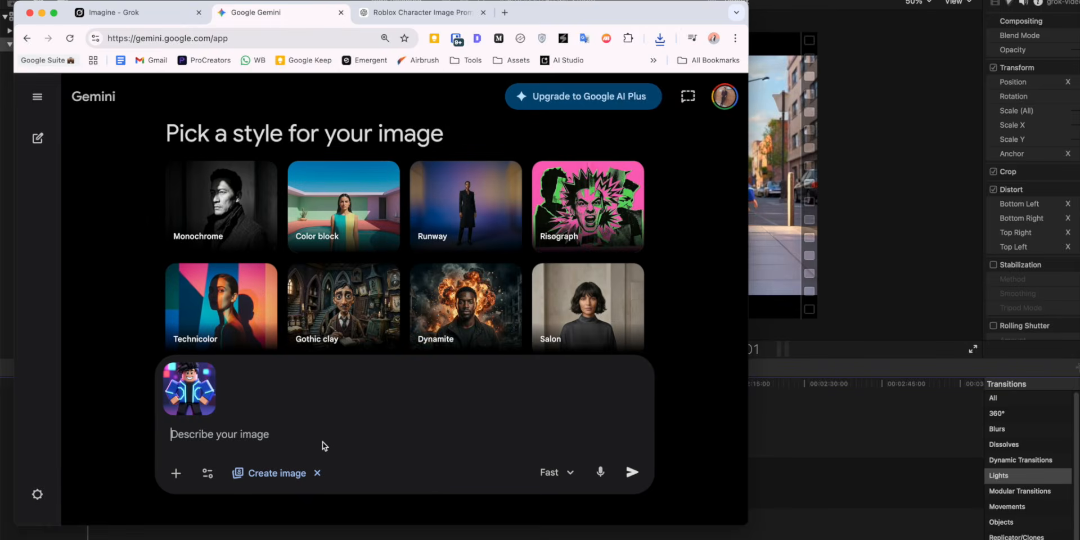
Step: Generate an image from the attached character with the prompt "this charecter infront of a roblox house"
text(this)
text(charecy)
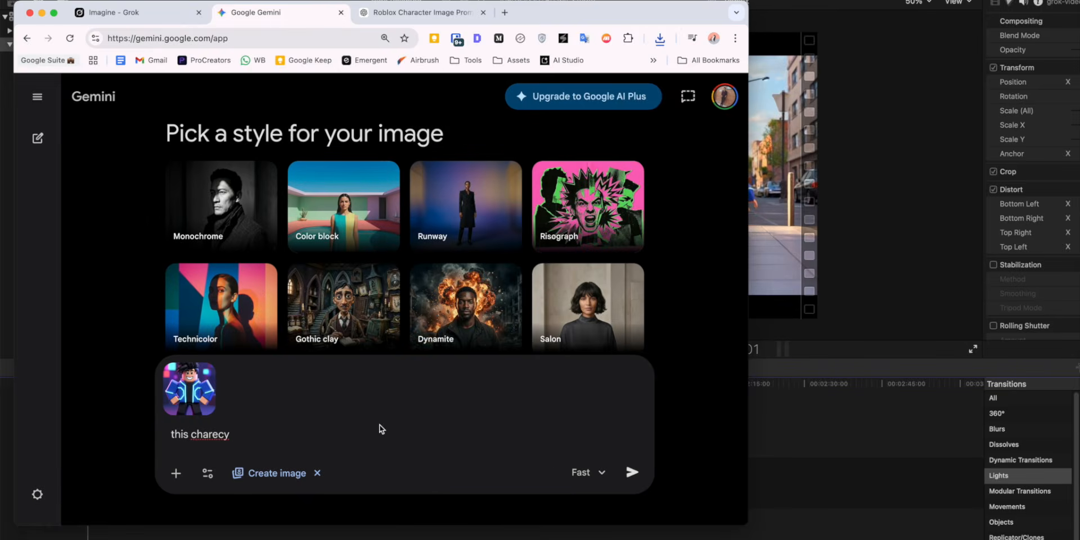
key(BackSpace)
text(ter is)
text(in a ro)
double_click(244, 435)
key(BackSpace)
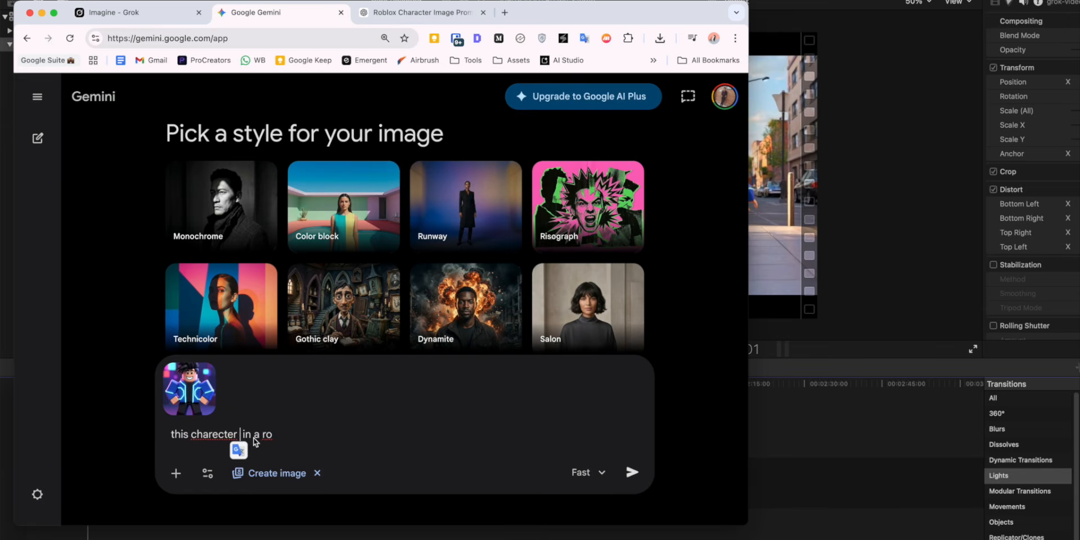
key(Right)
key(Right)
key(Right)
text(front)
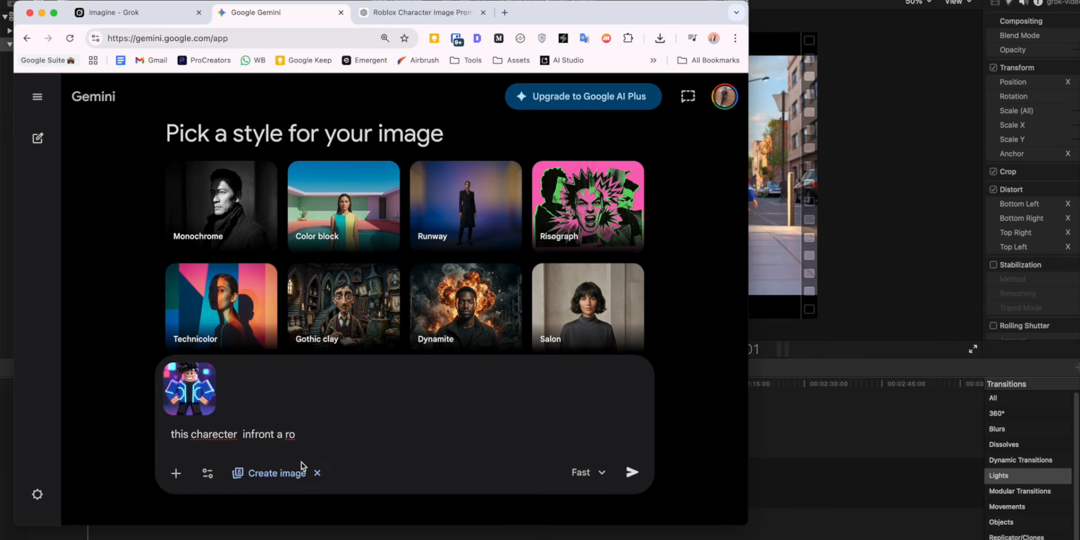
double_click(280, 435)
text(of)
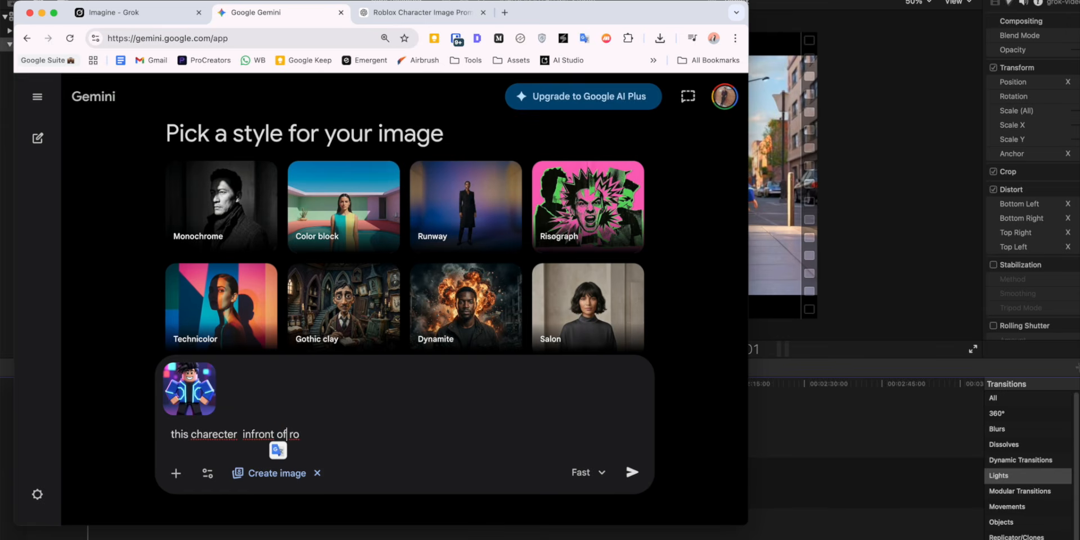
click(309, 435)
key(BackSpace)
key(BackSpace)
text(a roblox h)
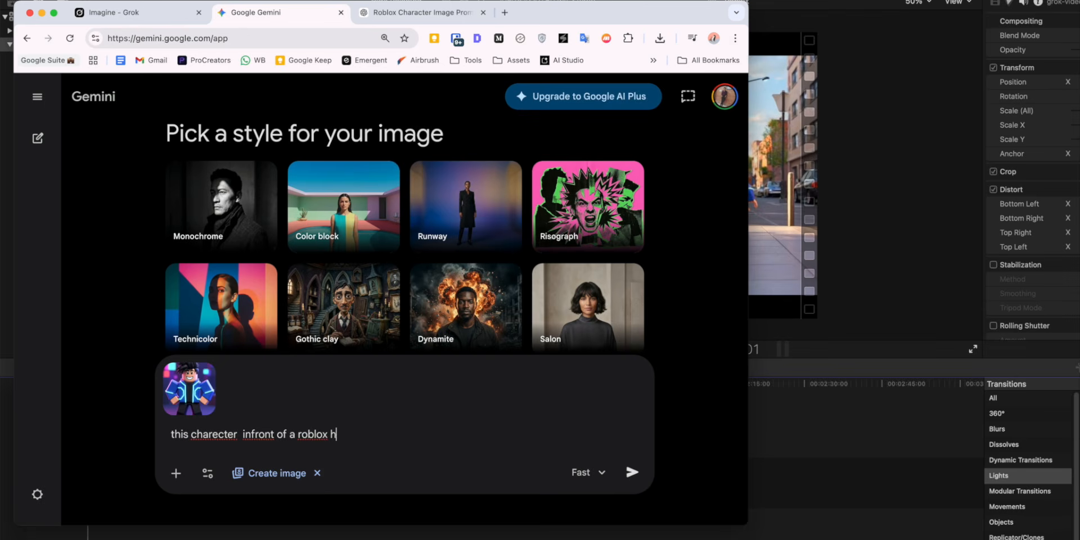
text(ouse)
key(Return)
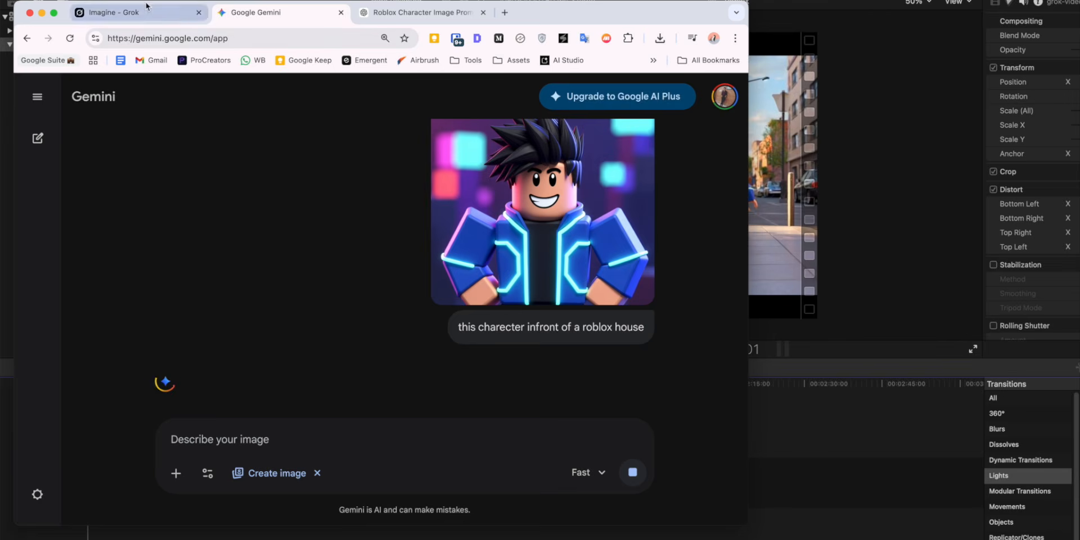
Step: Switch to Grok and go back from the toy shop video to the chat with the character images
click(139, 11)
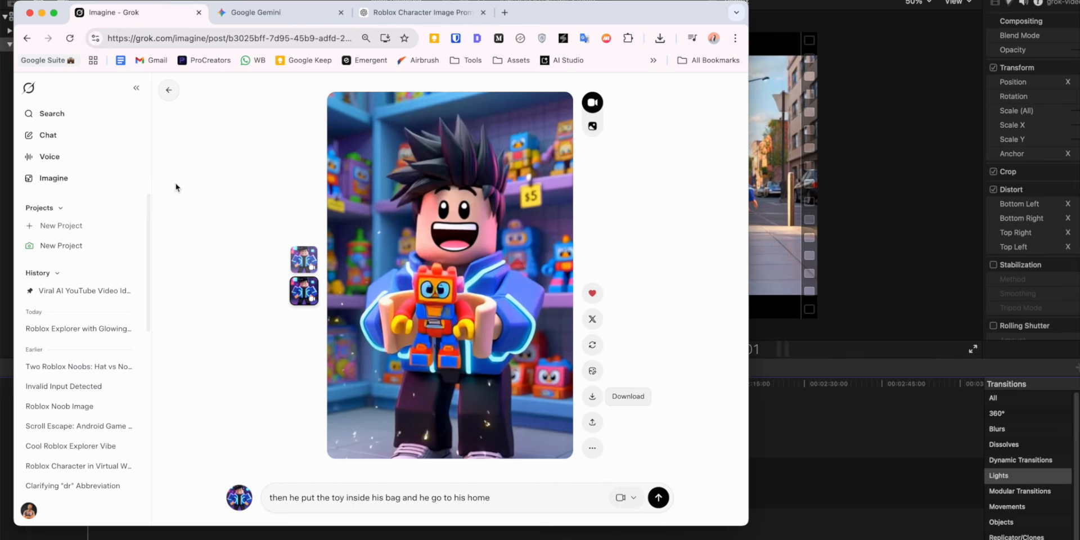
click(172, 94)
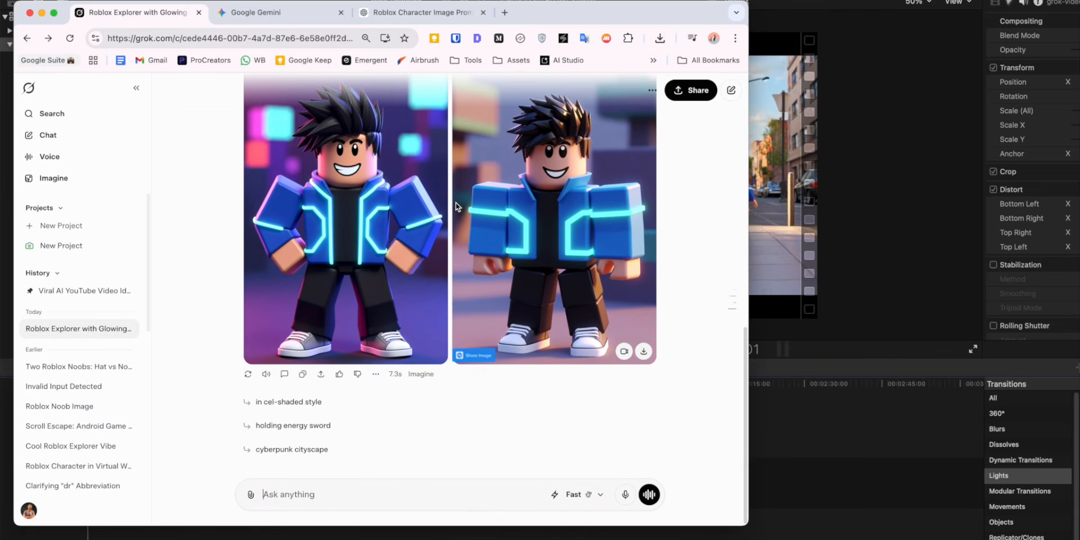
Step: Review the generated house image in Gemini from head to feet and download it
click(256, 12)
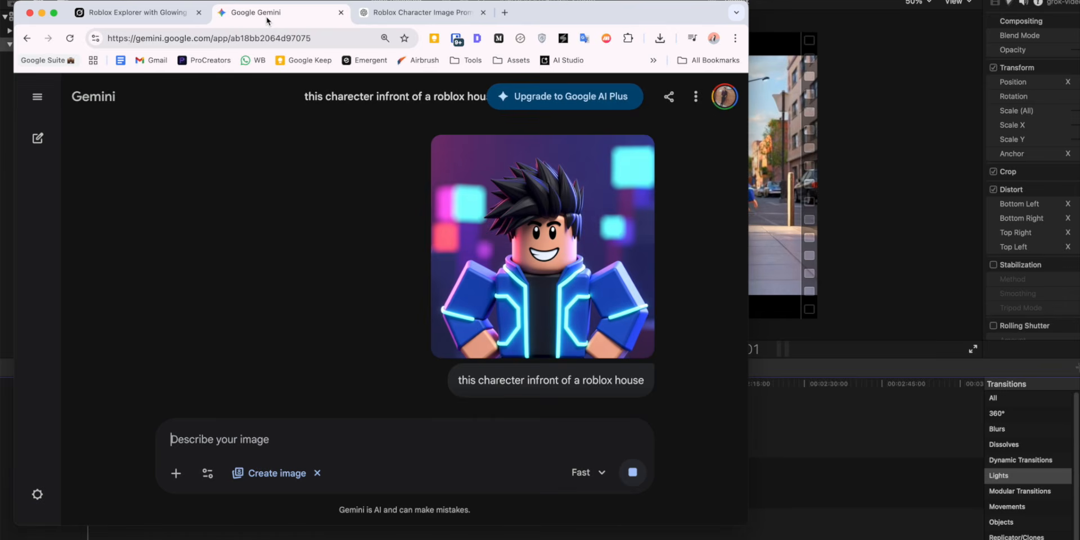
scroll(332, 364, down, 9)
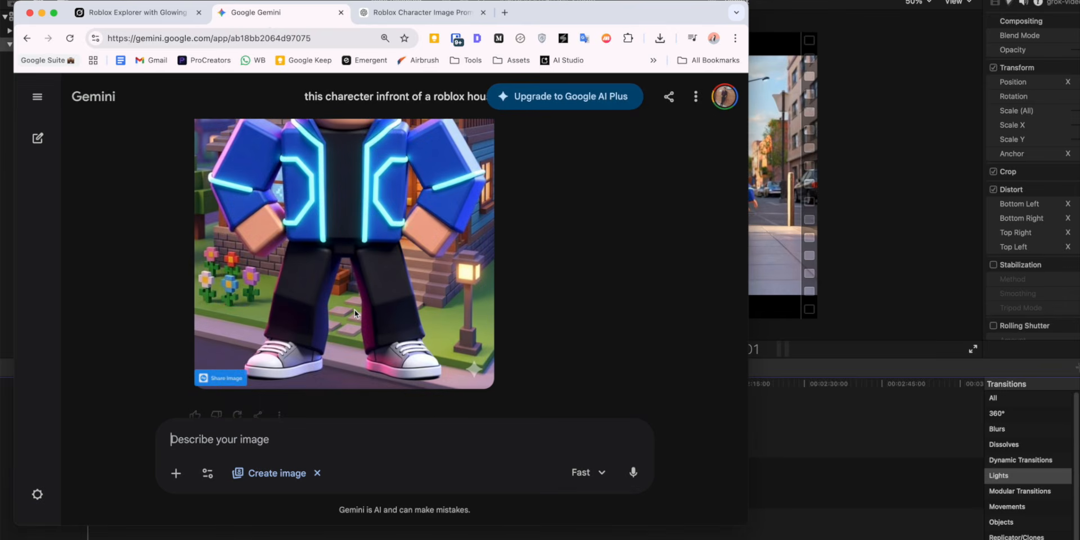
scroll(355, 309, up, 1)
scroll(356, 310, up, 5)
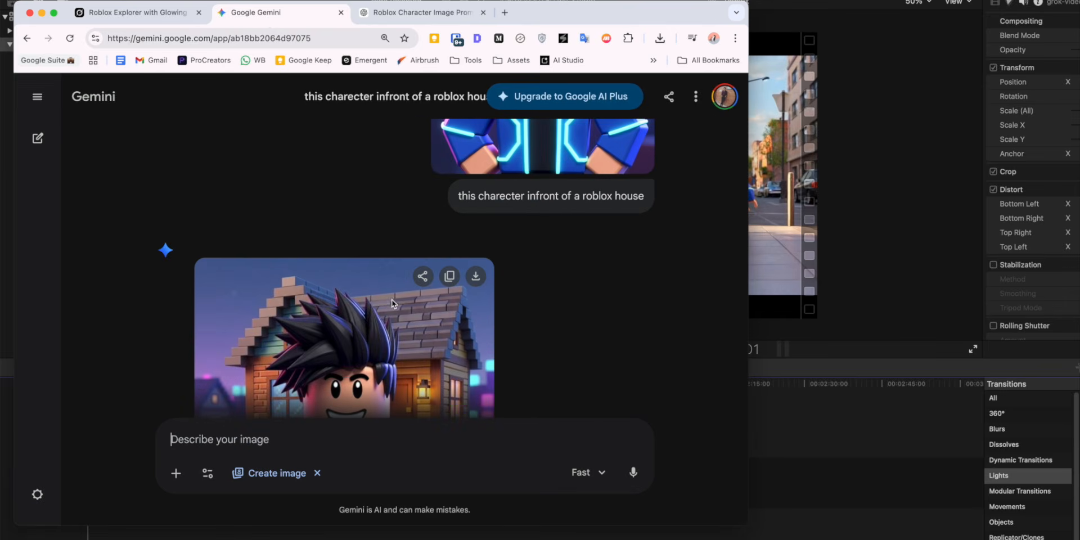
scroll(391, 300, down, 3)
scroll(393, 303, down, 4)
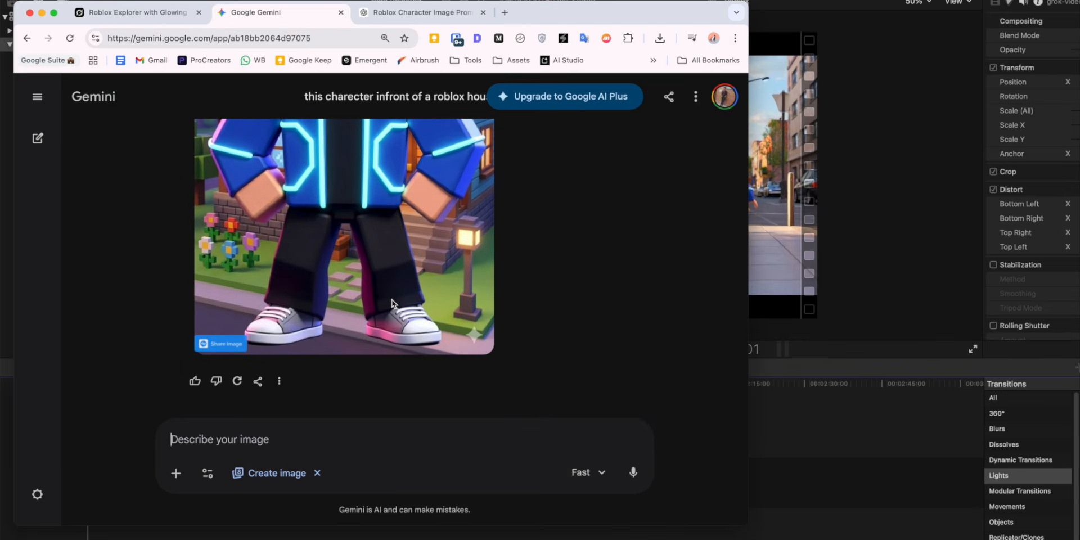
scroll(392, 300, up, 6)
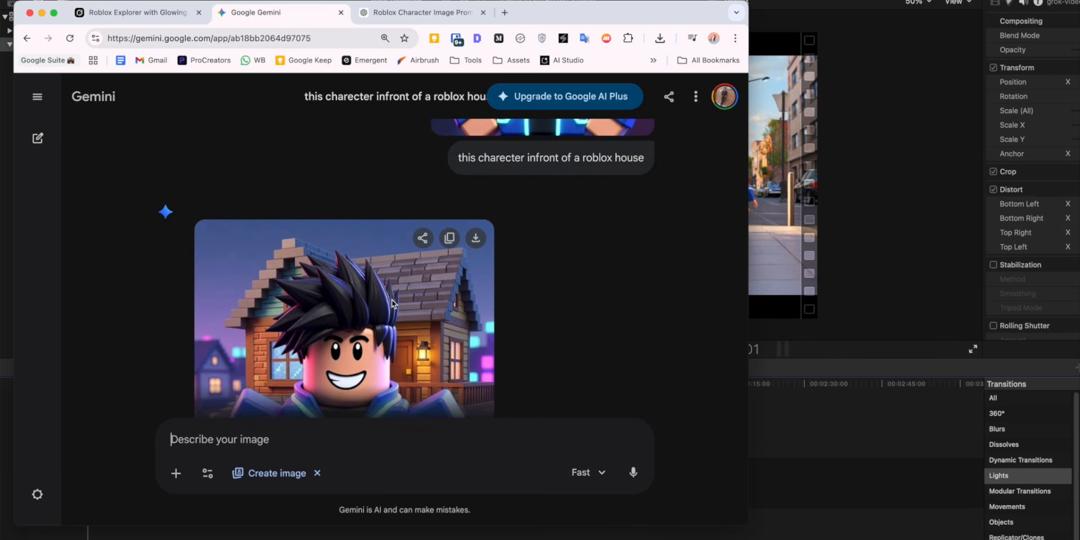
click(480, 239)
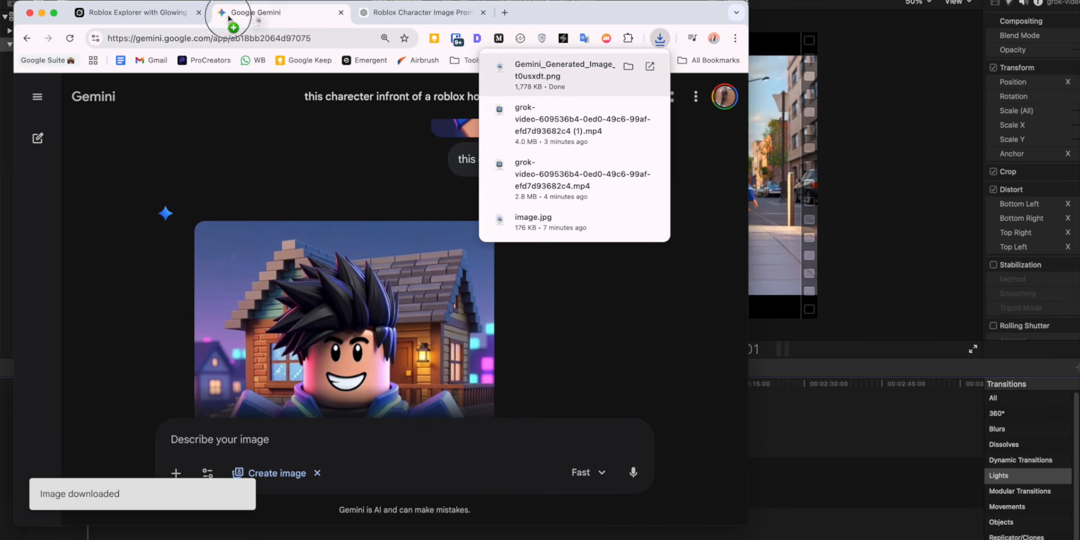
Step: Attach the downloaded house image to the Grok chat and open it for video creation
click(141, 13)
drag(168, 63, 294, 324)
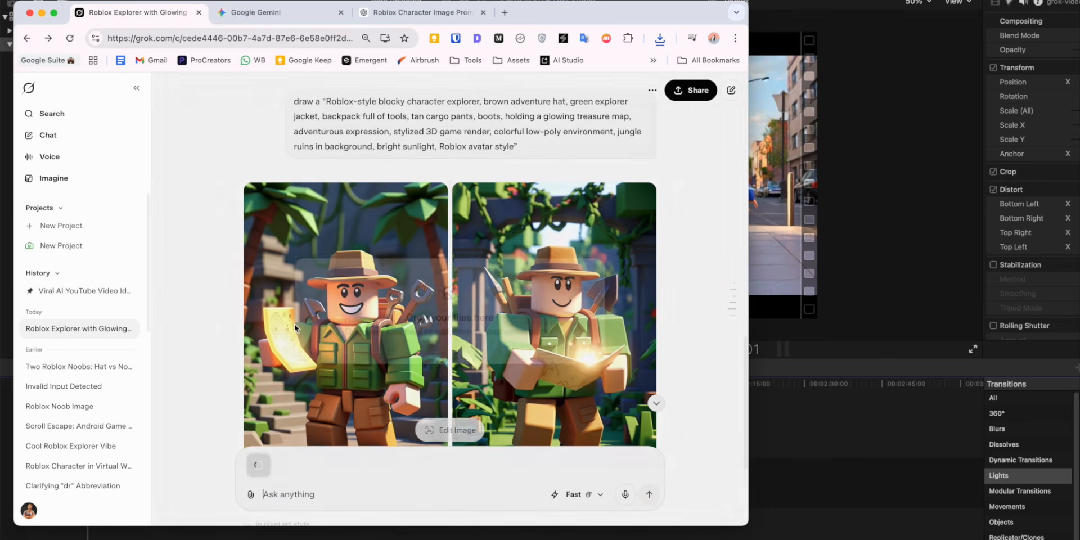
click(459, 431)
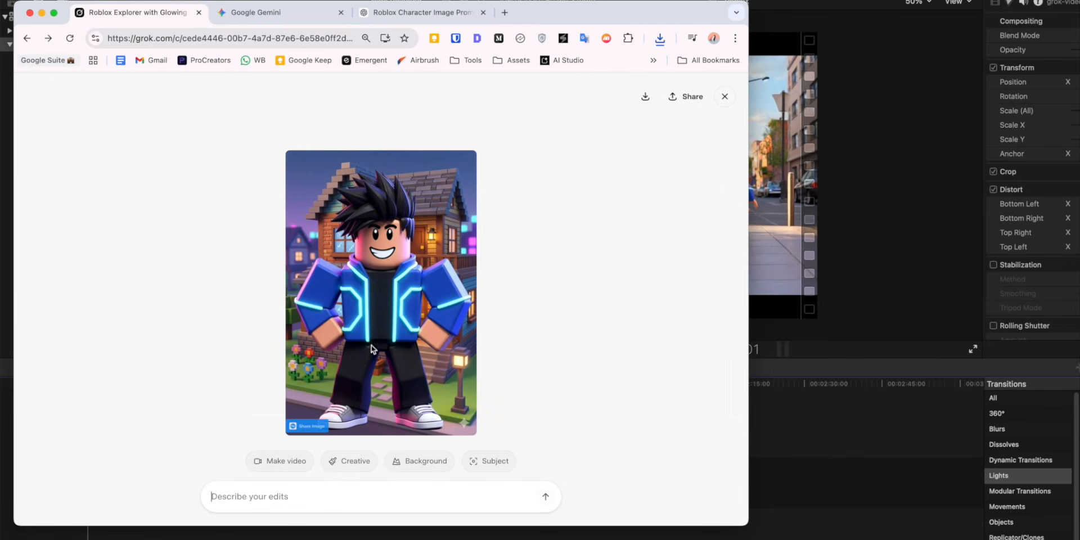
click(267, 461)
click(497, 281)
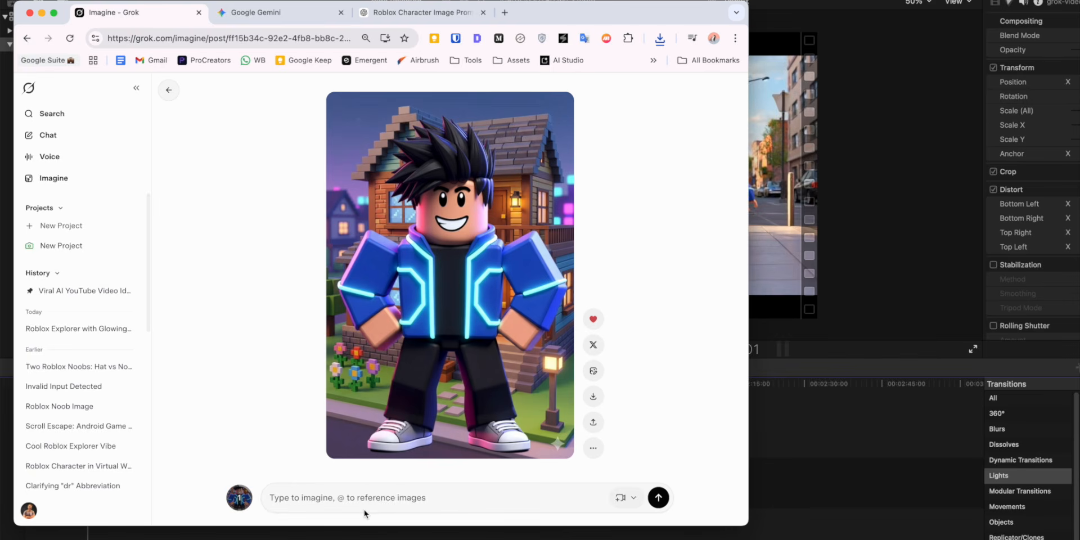
Step: Generate a 6-second 480p video with the prompt "he is going to his house and he open the door and he entered"
click(433, 500)
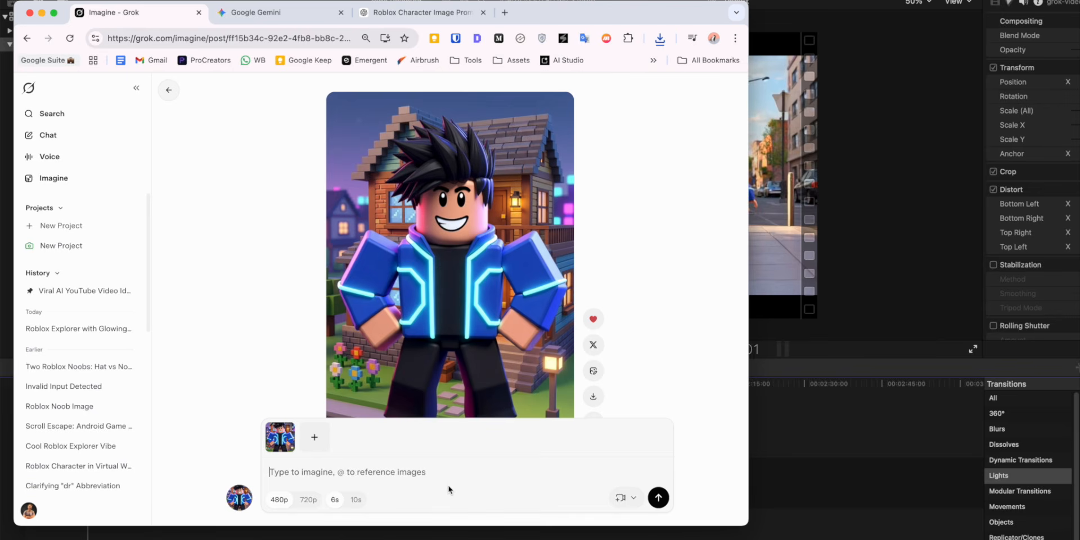
text(he)
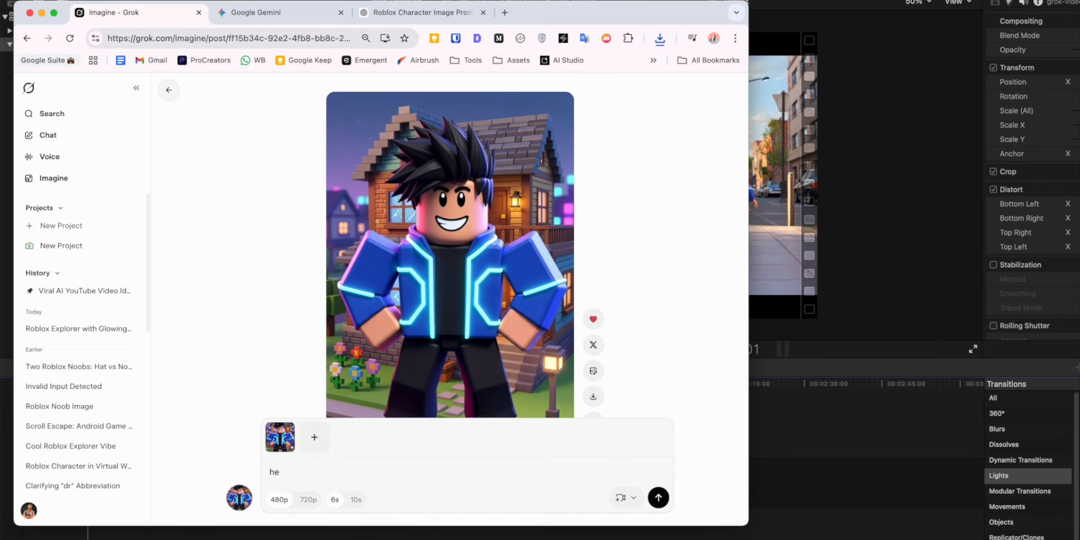
text( is going to his house and he)
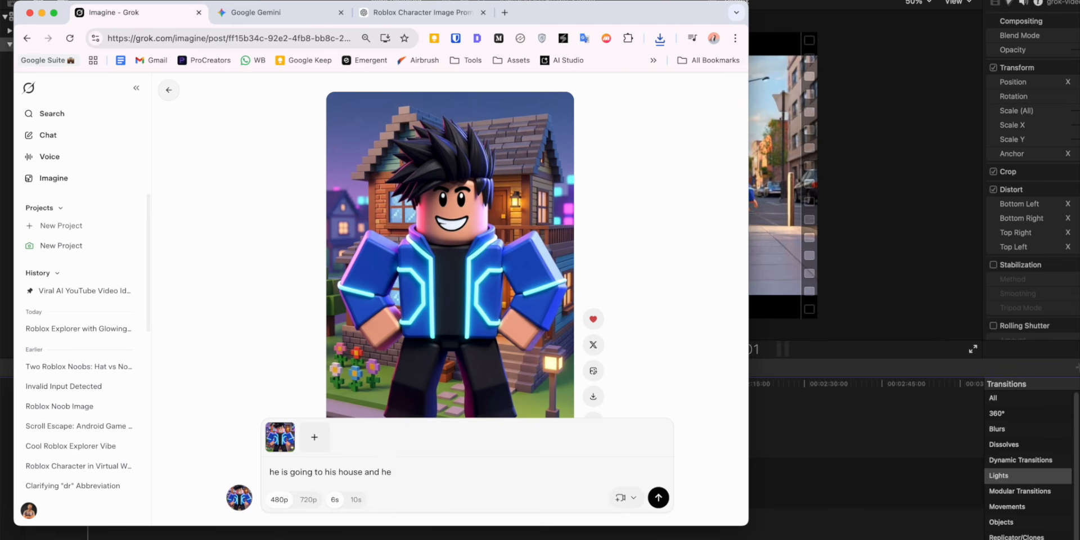
text( open the door and he enter)
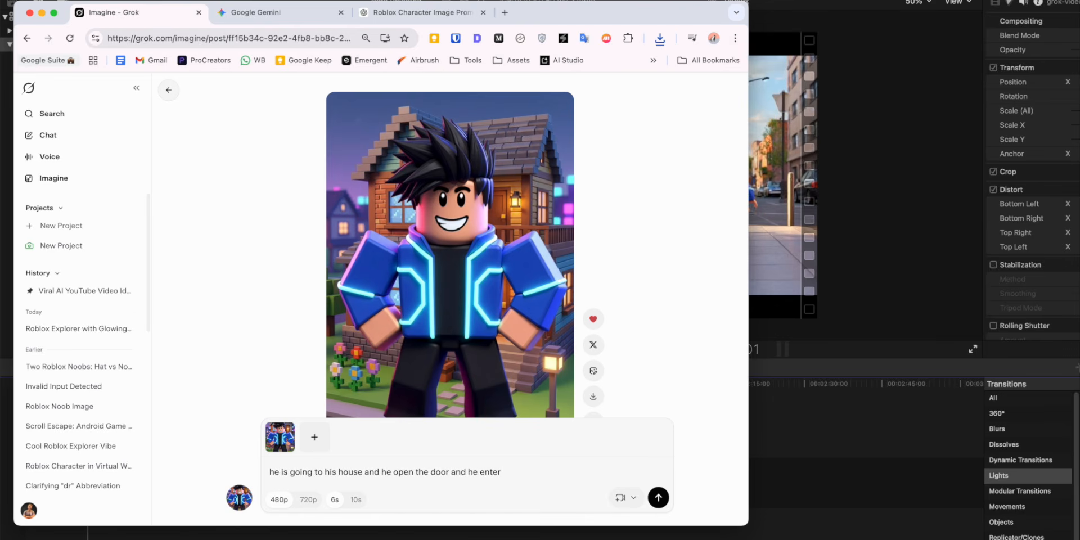
text(ed)
key(Return)
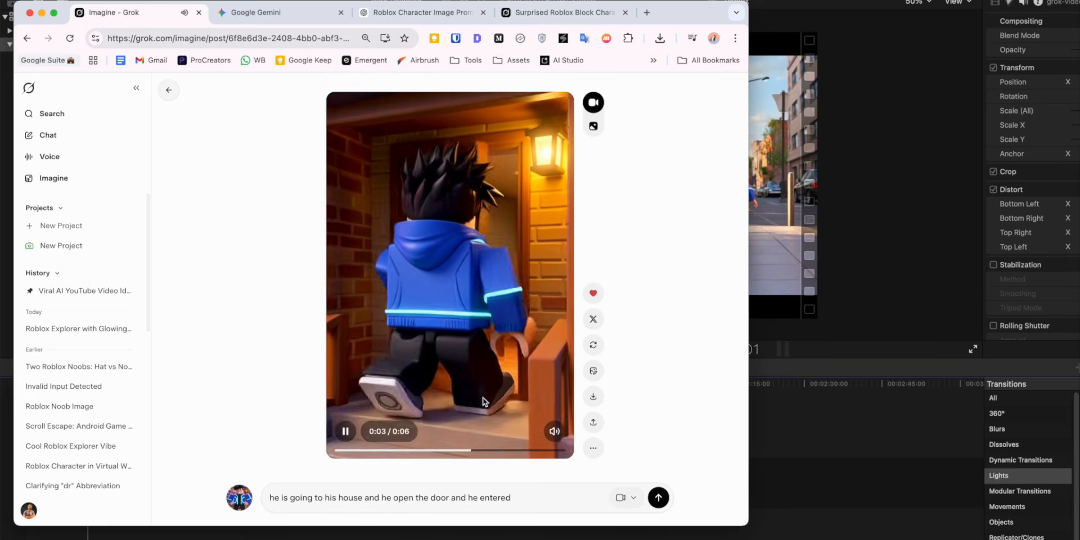
Step: Extend the house video by 6 seconds with the prompt "then he sit on a sofa and drink coffee"
click(593, 448)
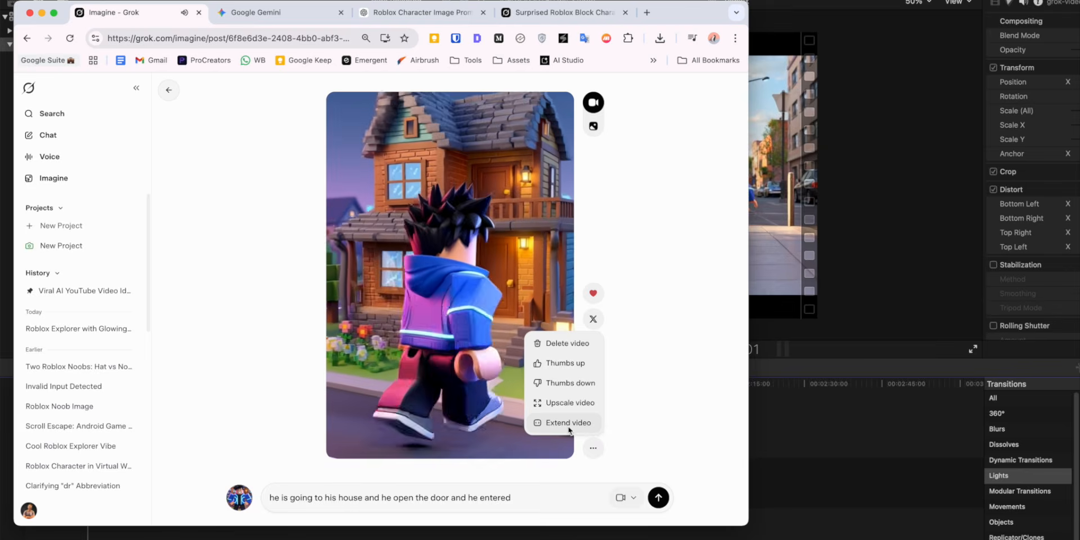
click(568, 426)
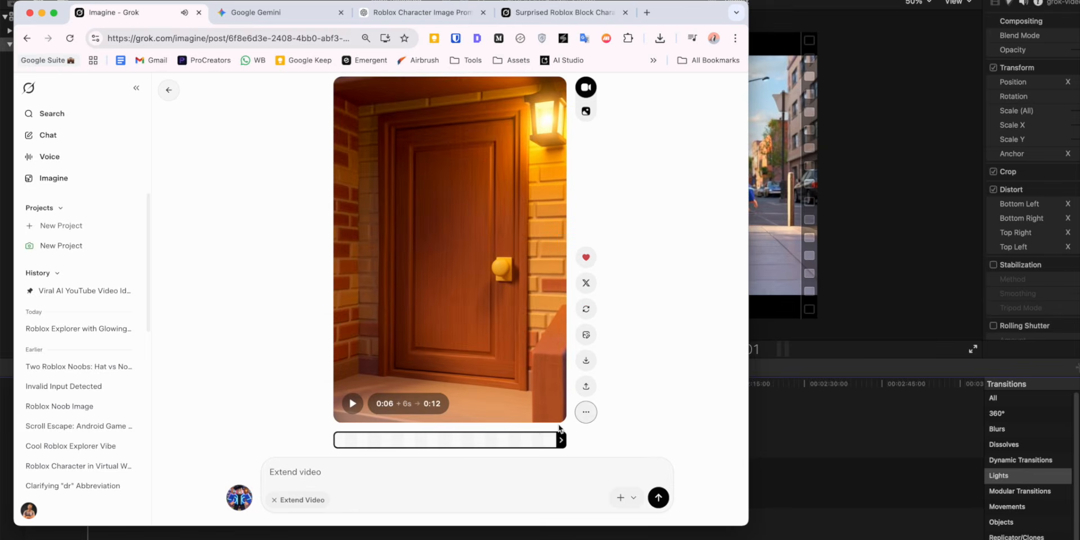
click(393, 487)
text(th)
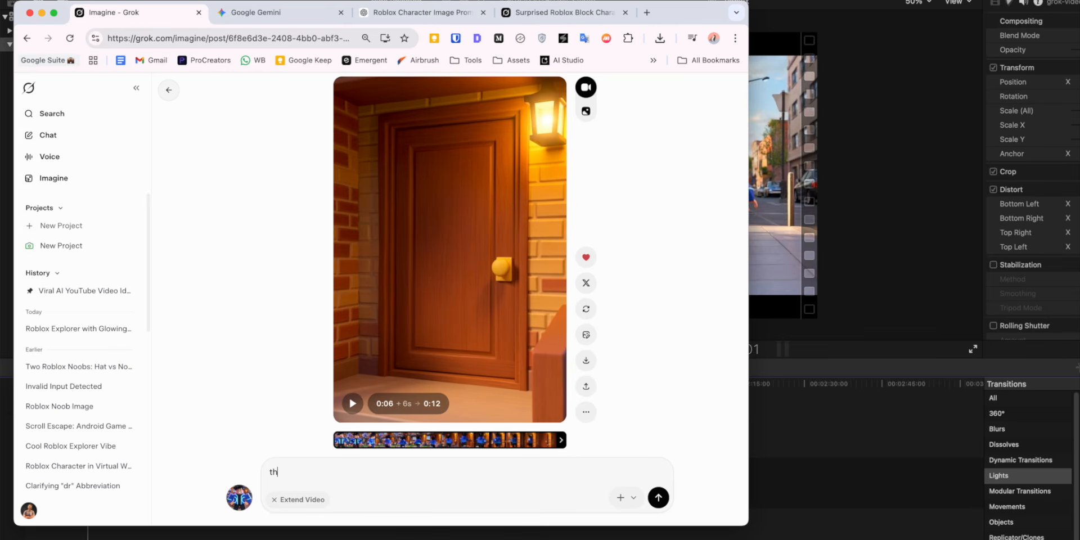
text(en he sit on a sofa and drink co)
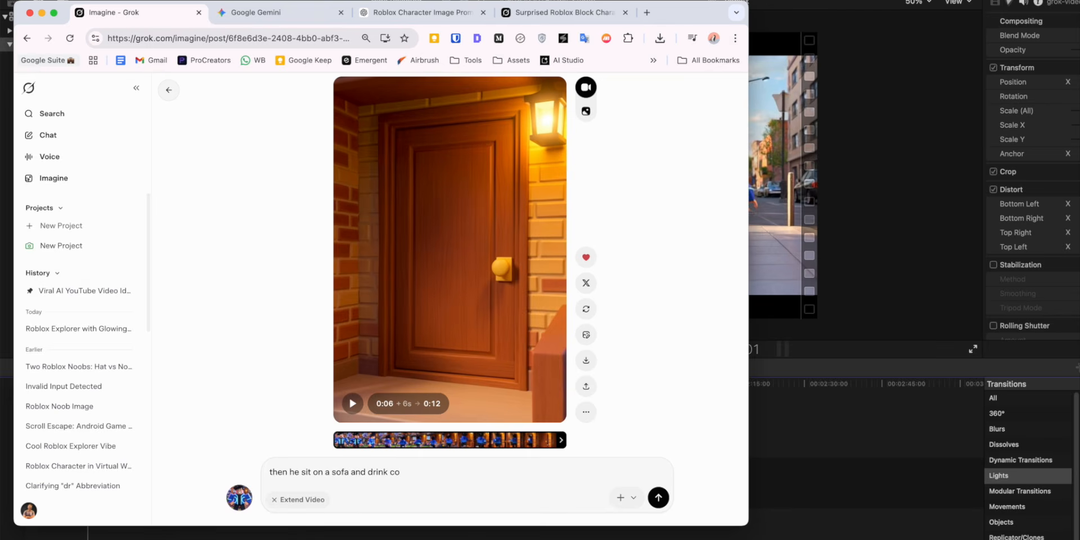
text(fffee)
click(660, 497)
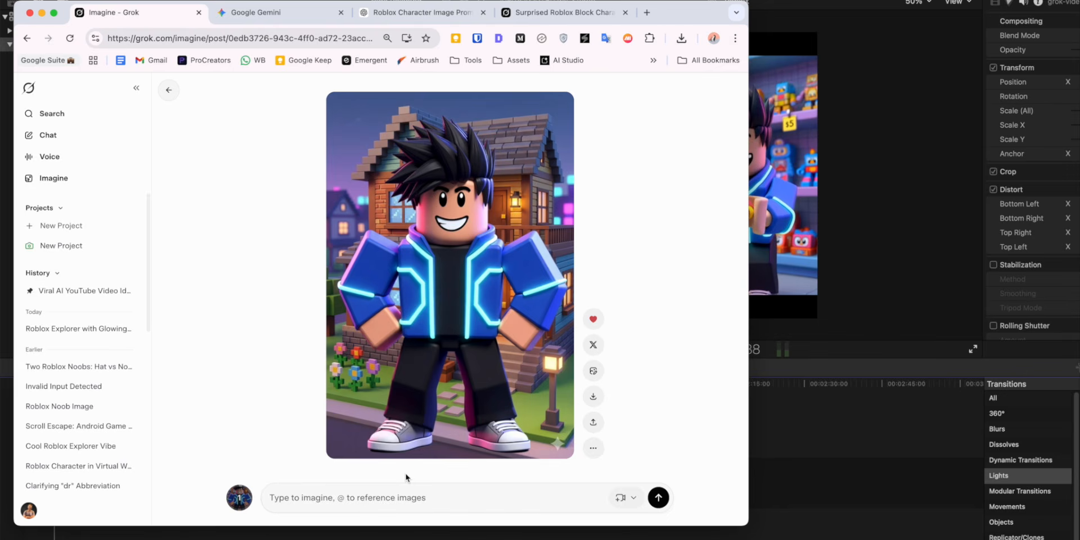
Step: Generate another 6-second 480p video from the house image with the prompt "e saw a monstar and kill him then he got 1o score"
text(e sa)
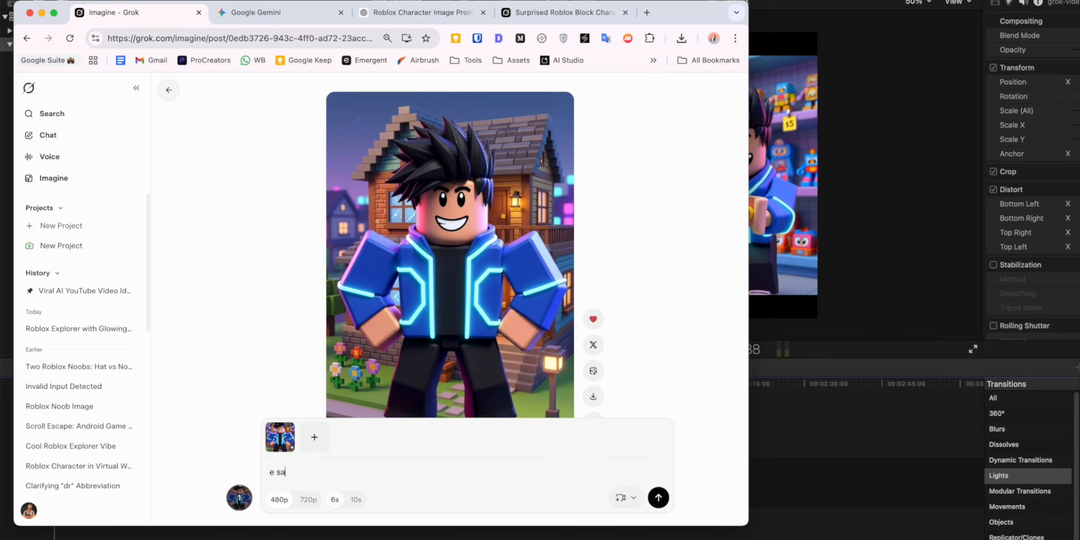
text(w a monstar and)
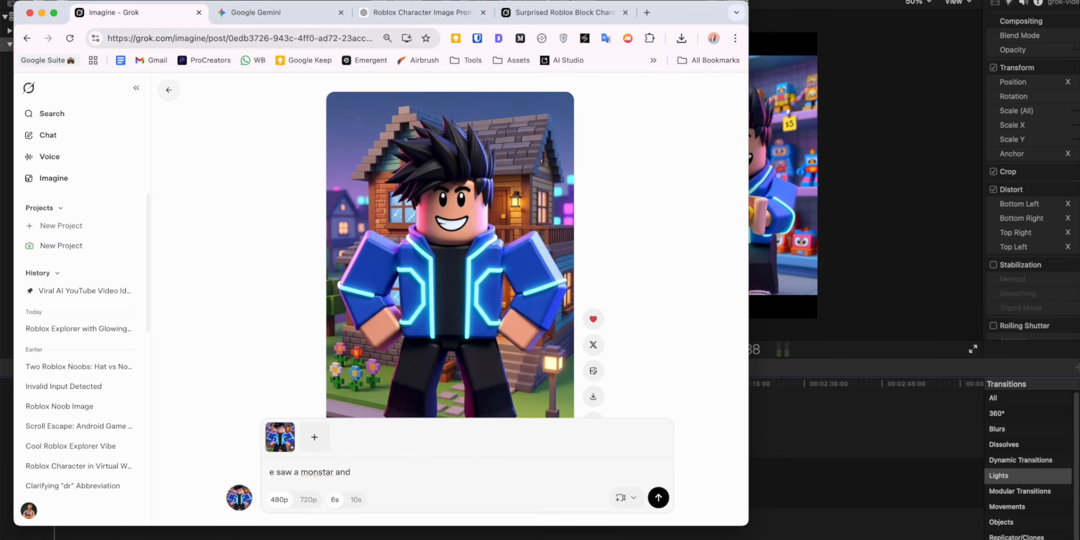
text( kill him then he got 1o score)
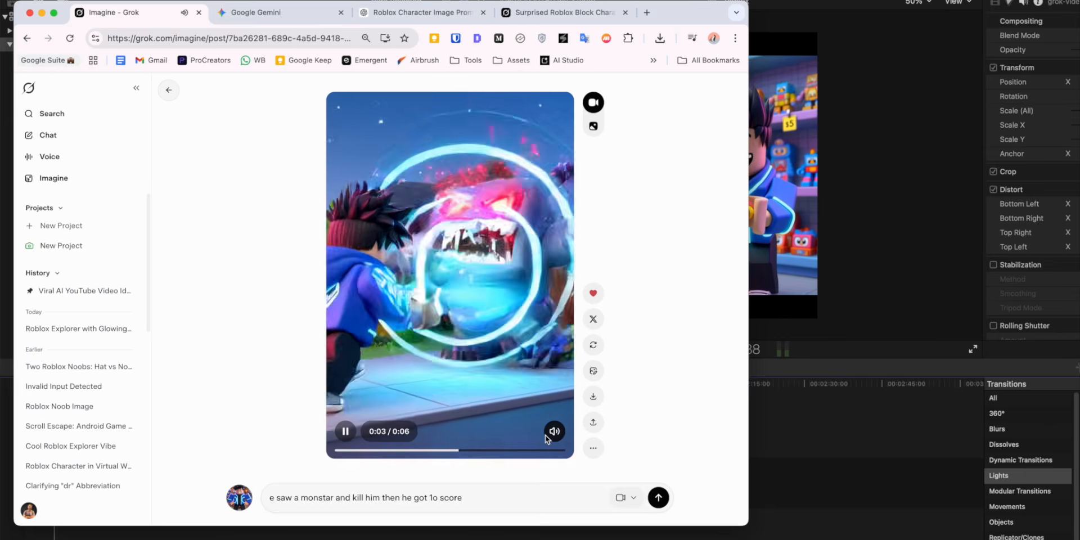
Step: Mute the monster video, then switch to Gemini and download the image of the character holding a robot toy indoors
click(545, 434)
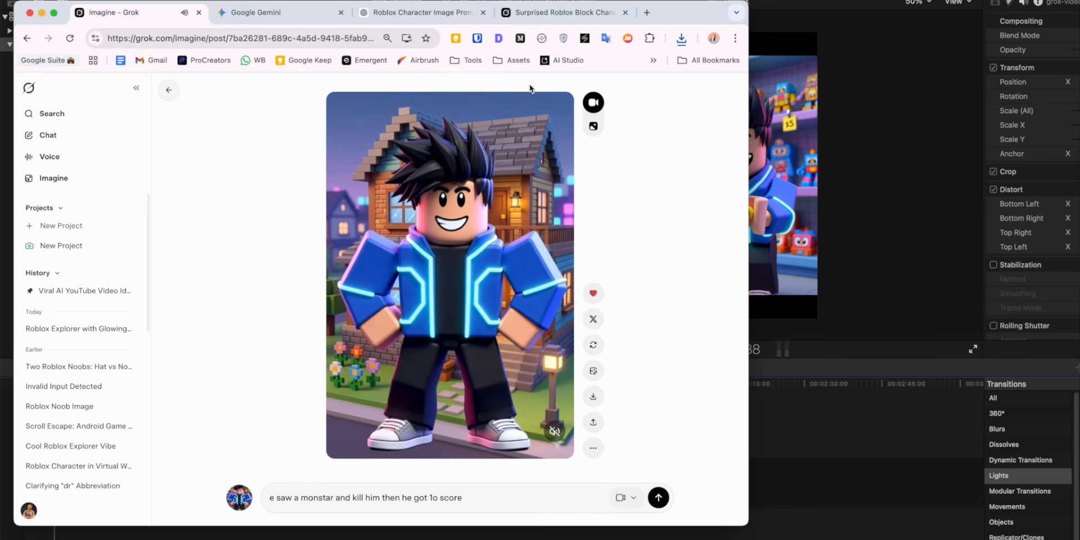
click(260, 10)
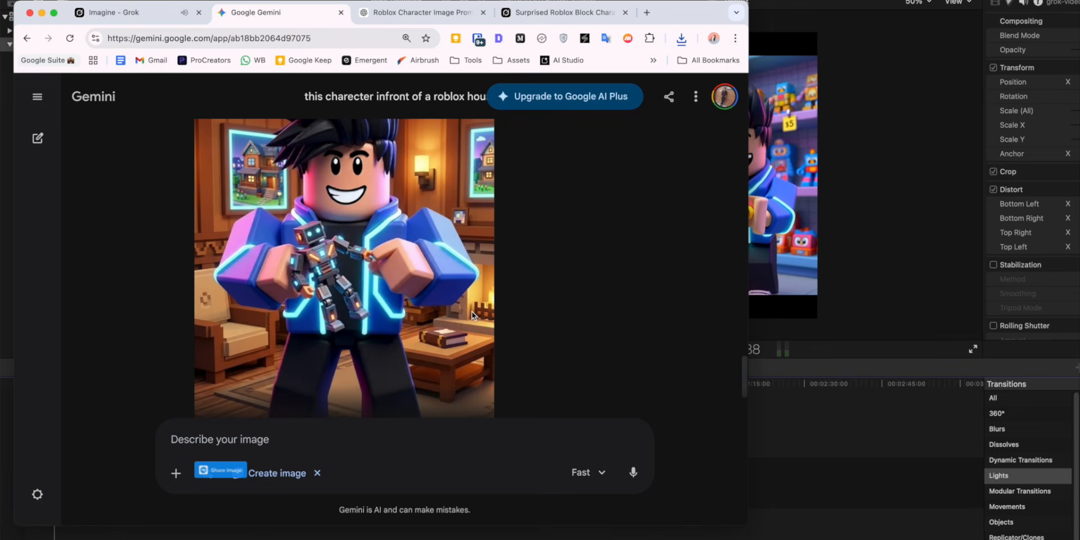
scroll(472, 313, up, 2)
click(472, 129)
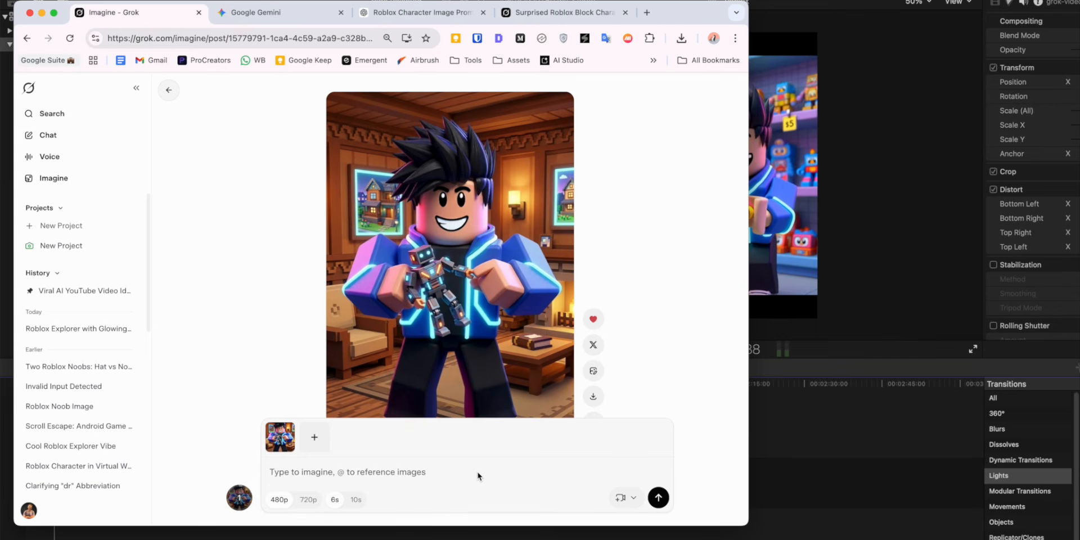
Step: Begin the video prompt with "he is playing with his toy suddenly he saw a dinosaur in the window and the dinosaur is broking all thing"
text(he)
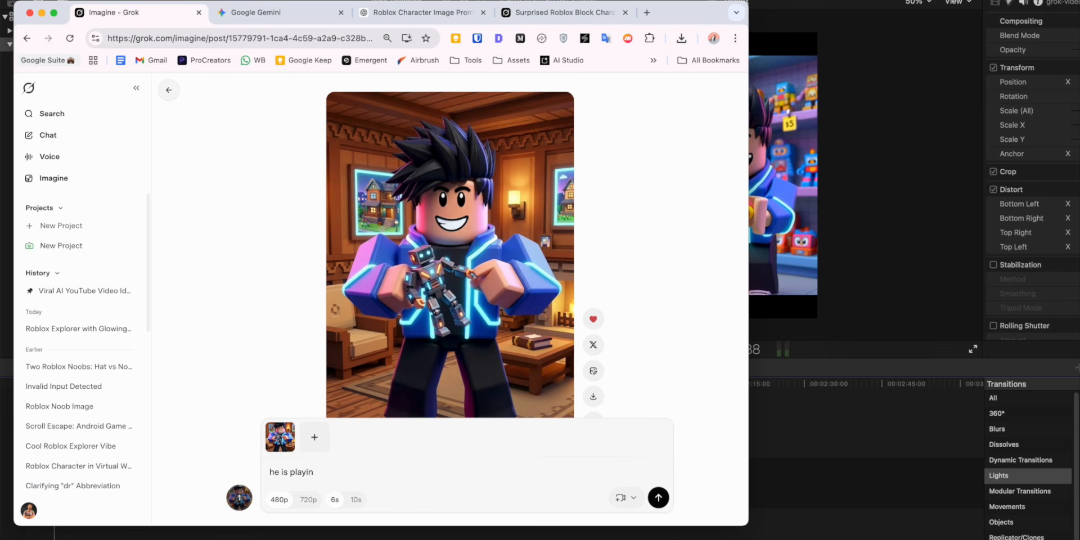
text(is playing with his )
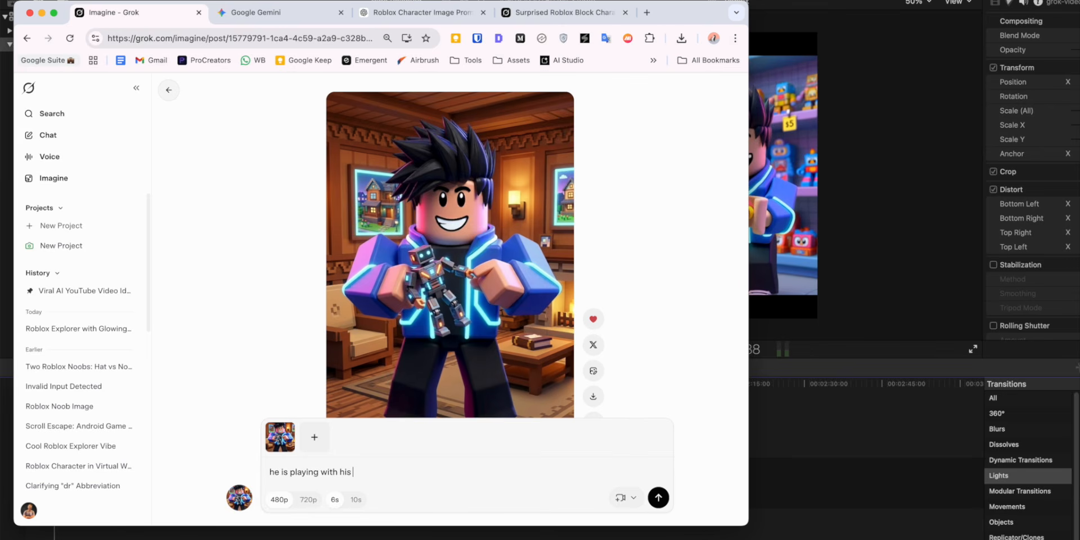
text(toy suddenly he saw a dinosaur)
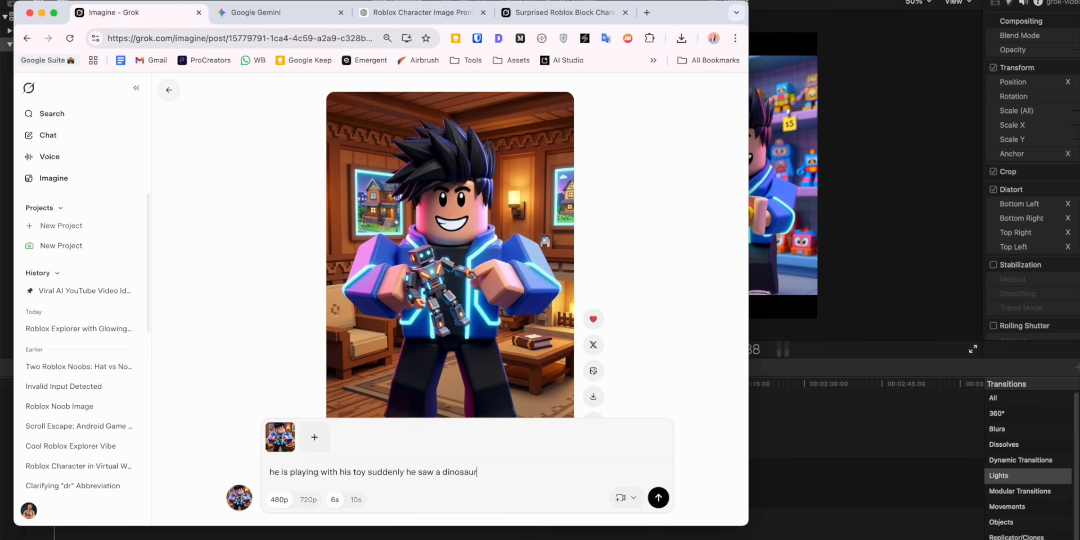
text( in the window and the dinos)
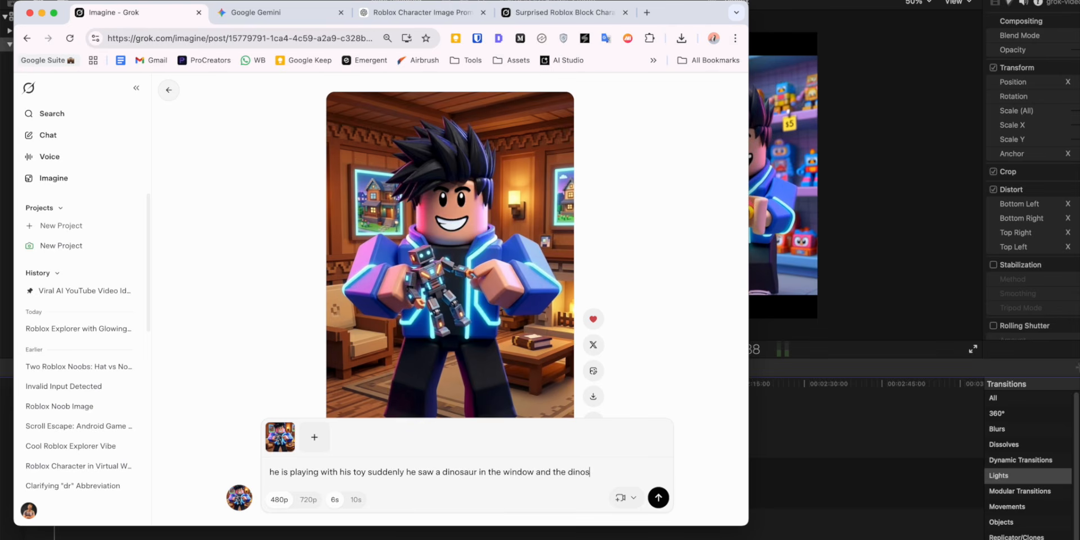
text(aur is broking all thing)
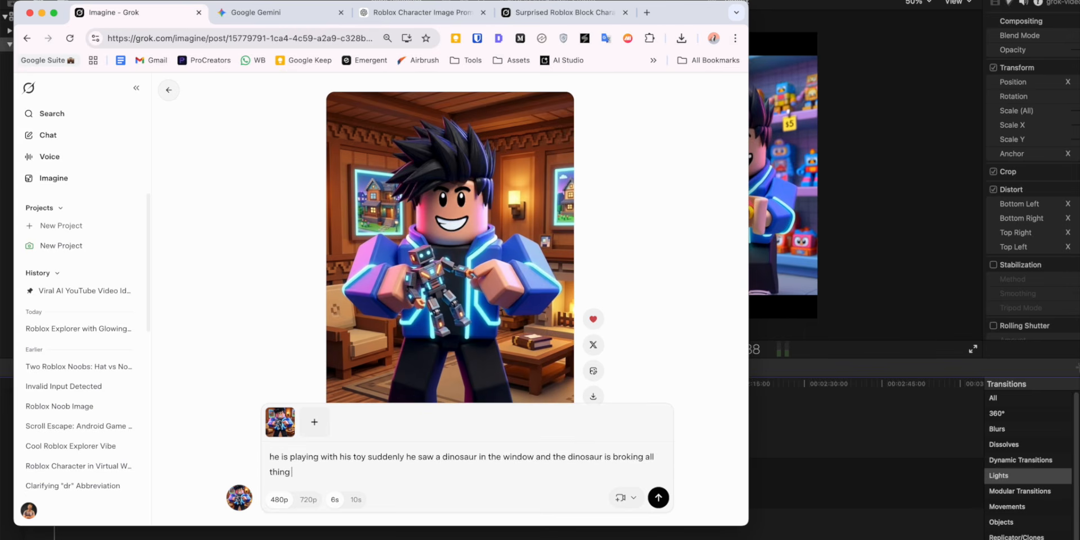
Step: Append "he go to him and kill him with a sword but another dino came then he kill him with a bomb and got 1000 score" and submit
text( h)
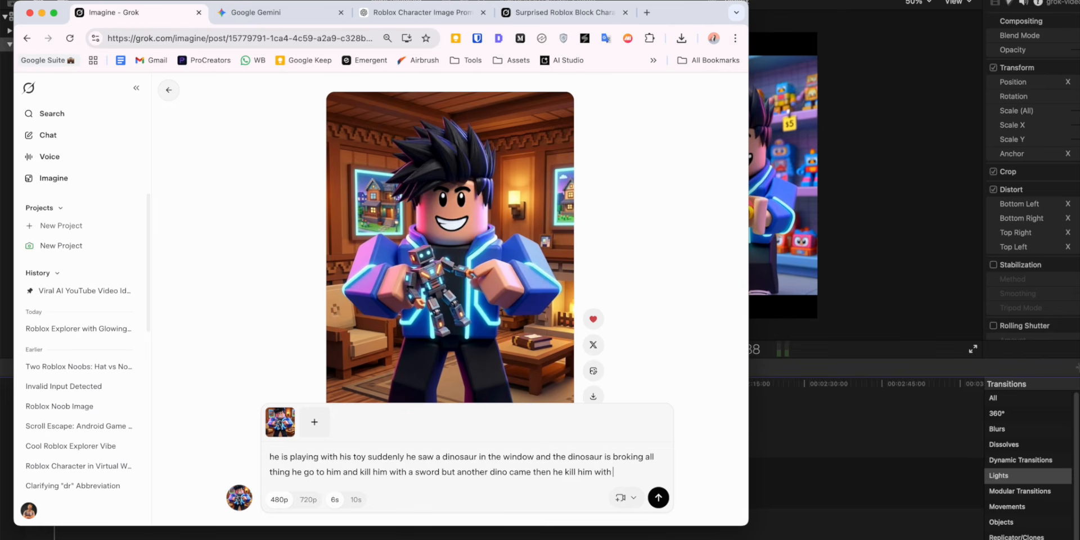
text(omb and got 1000 score)
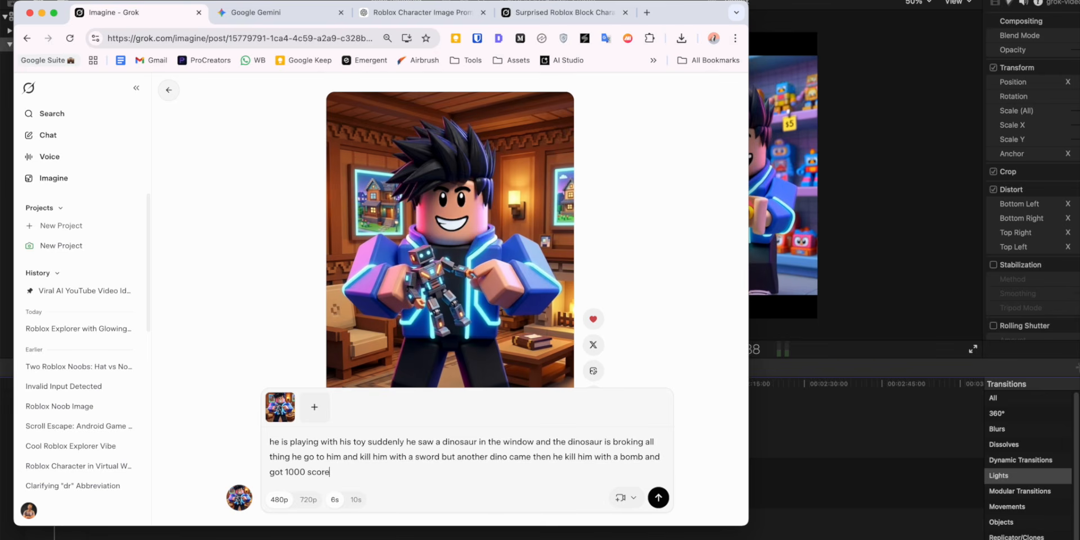
key(Return)
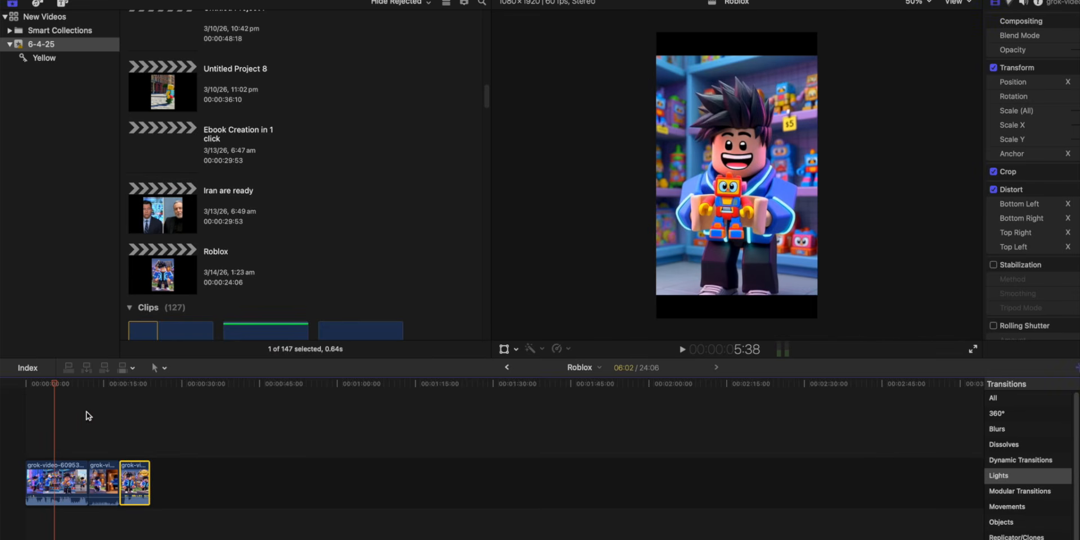
Step: Play the Roblox project in Final Cut Pro from the start of the timeline to review the assembled clips
drag(55, 387, 25, 387)
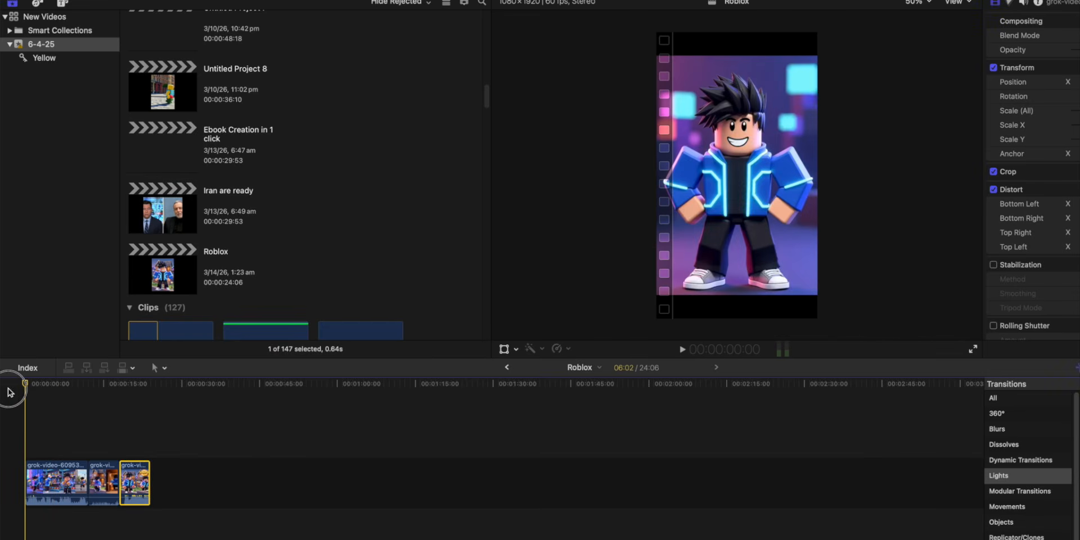
click(682, 349)
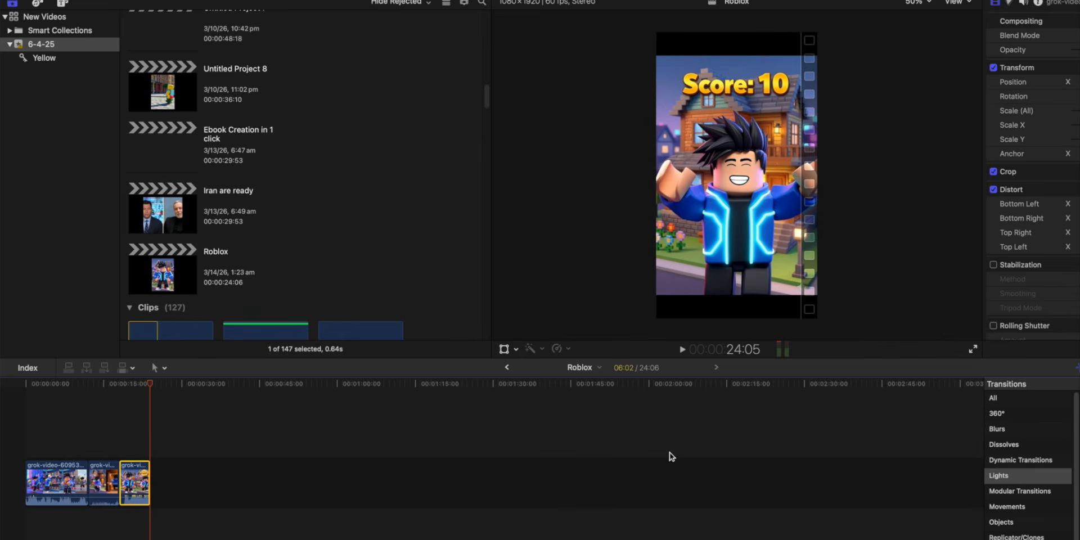
Step: Return to Grok and start extending the dinosaur video from a chosen frame
key(super+Tab)
click(397, 451)
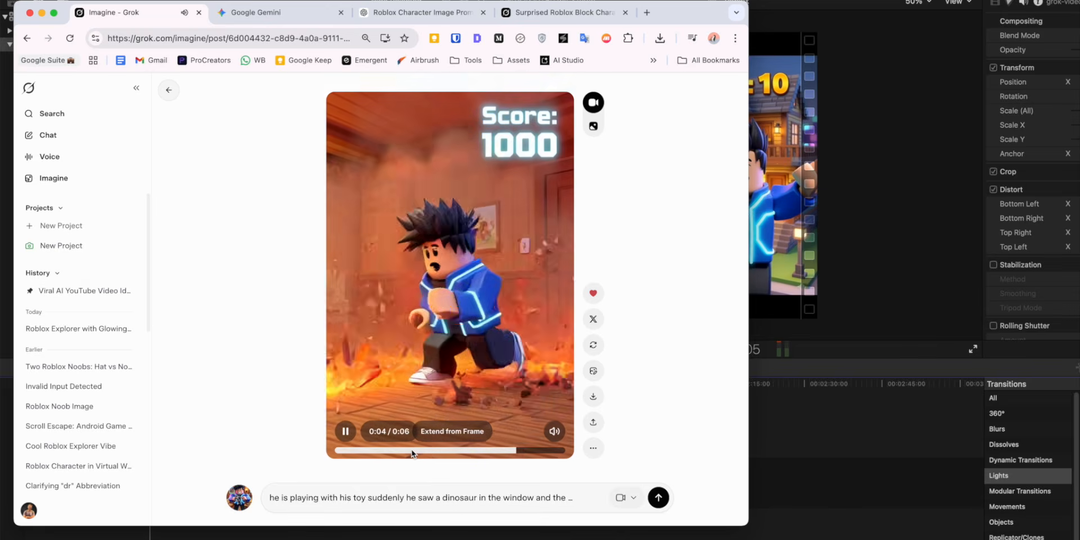
click(453, 431)
Step: Generate a 6-second video prompted "then he open the door and see a river then he dive it and saw a big octopus and the octopus defated him"
text(th)
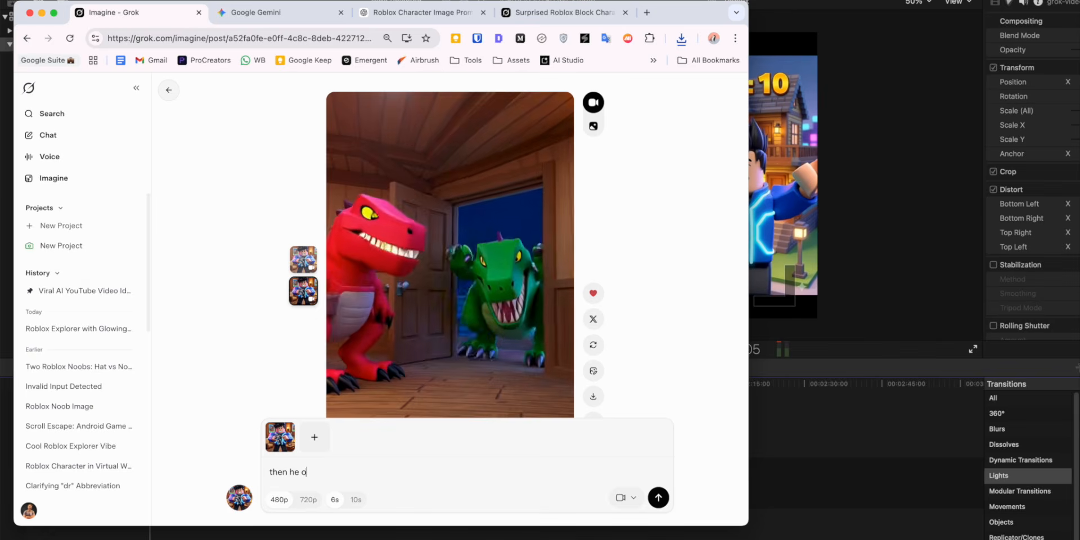
text(open th)
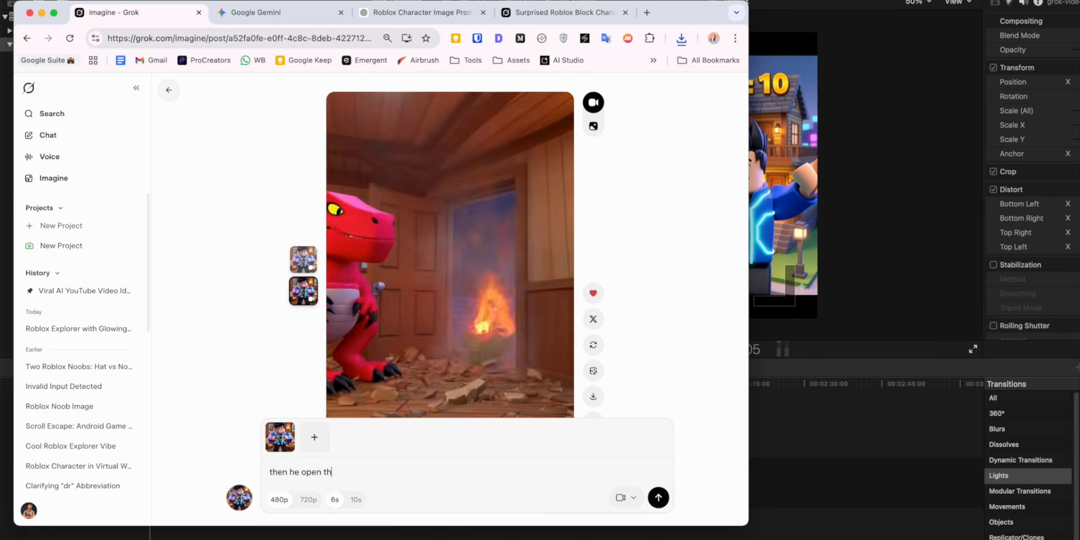
text(e door and )
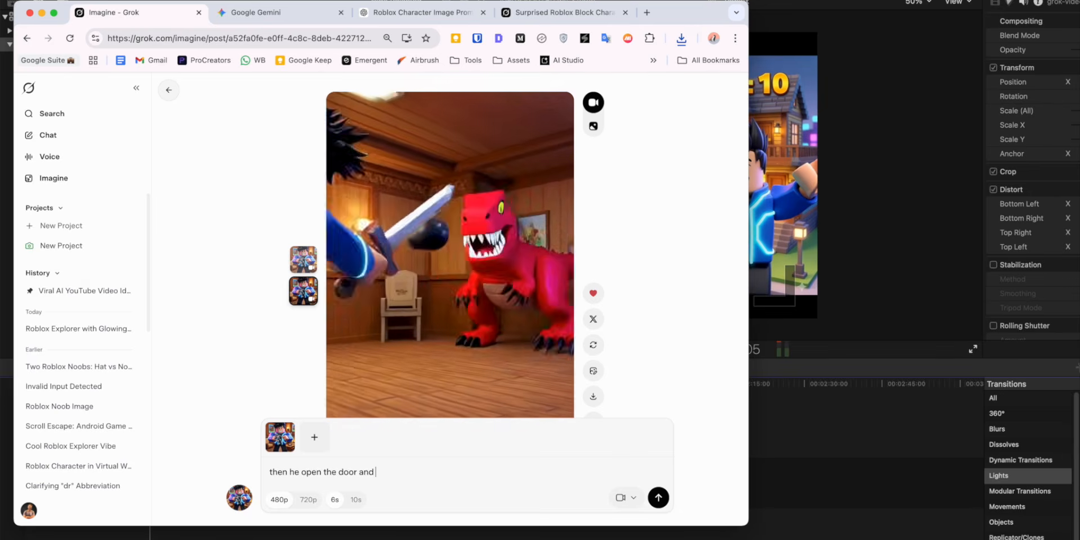
text(see a river then)
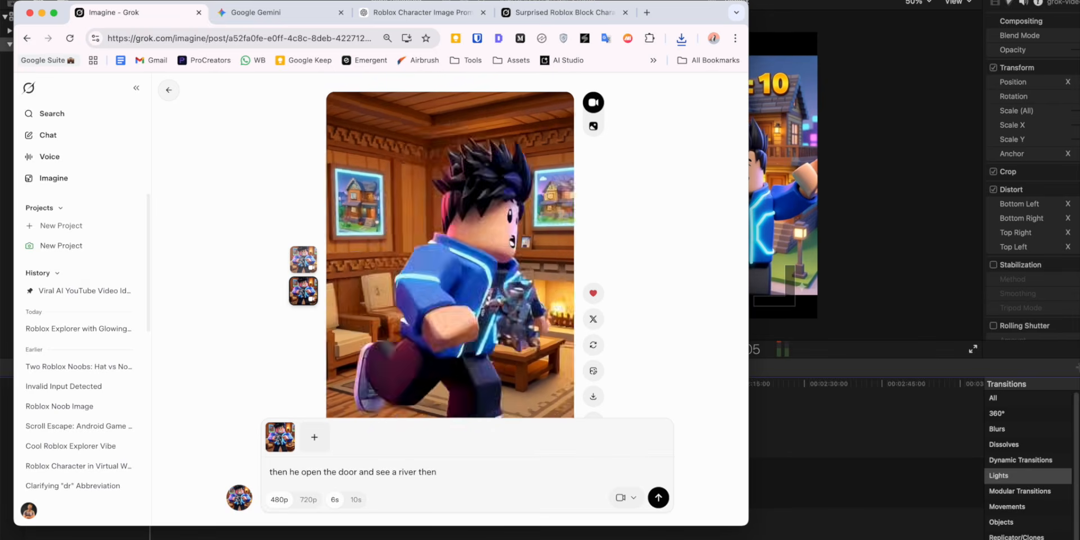
text( he di)
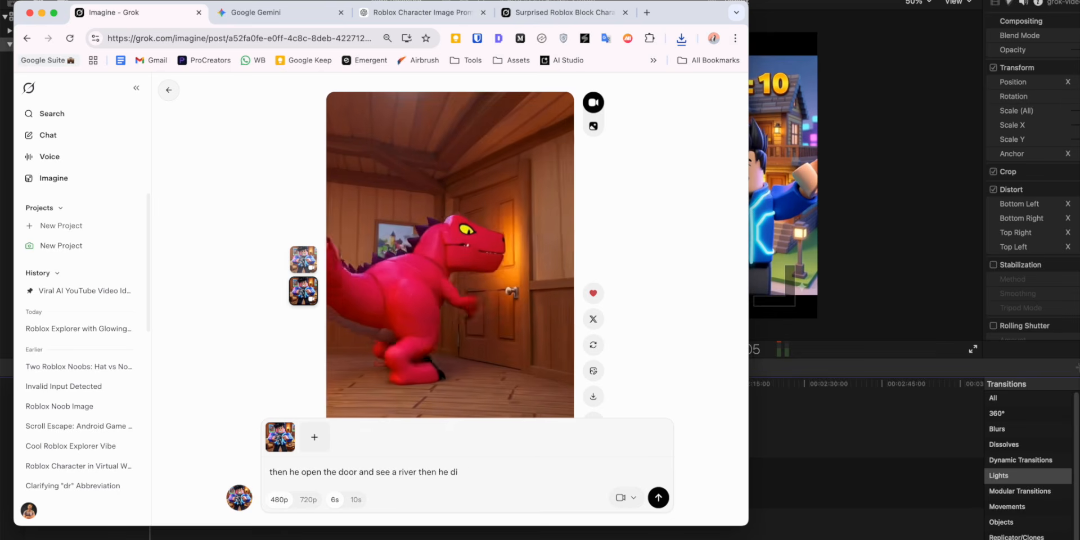
text(ve it and saw a b)
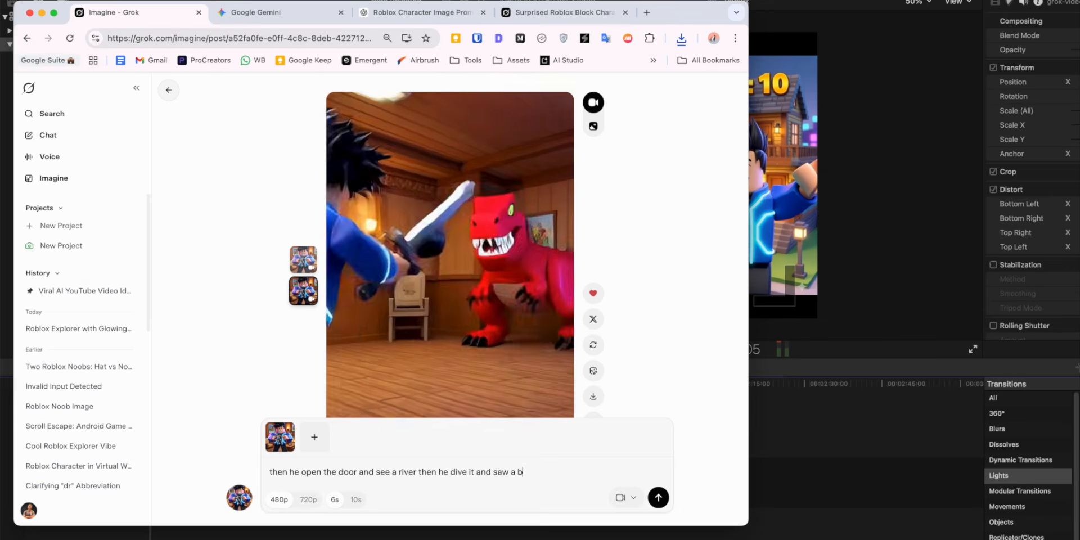
text(ig octop)
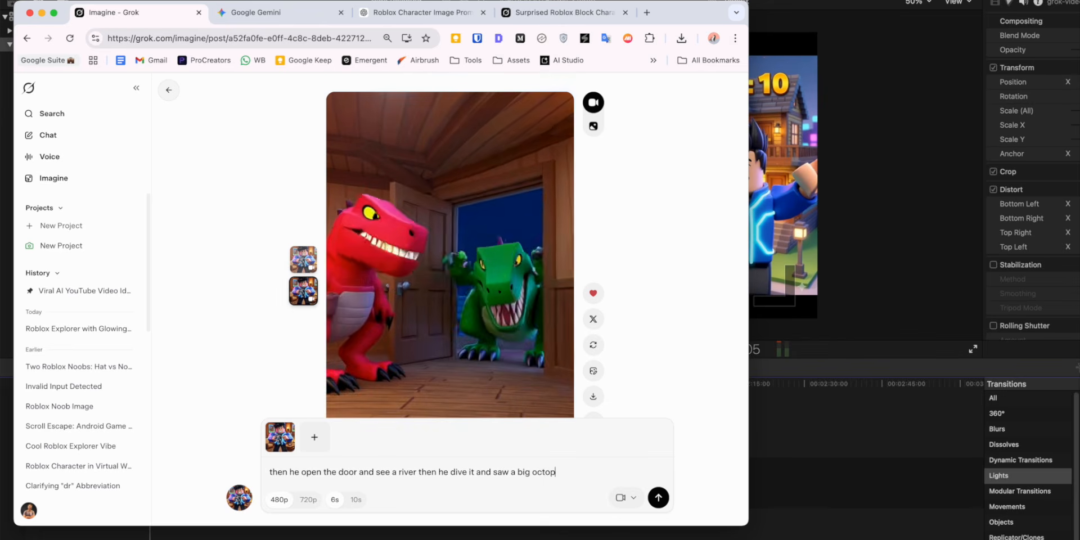
text(us and the )
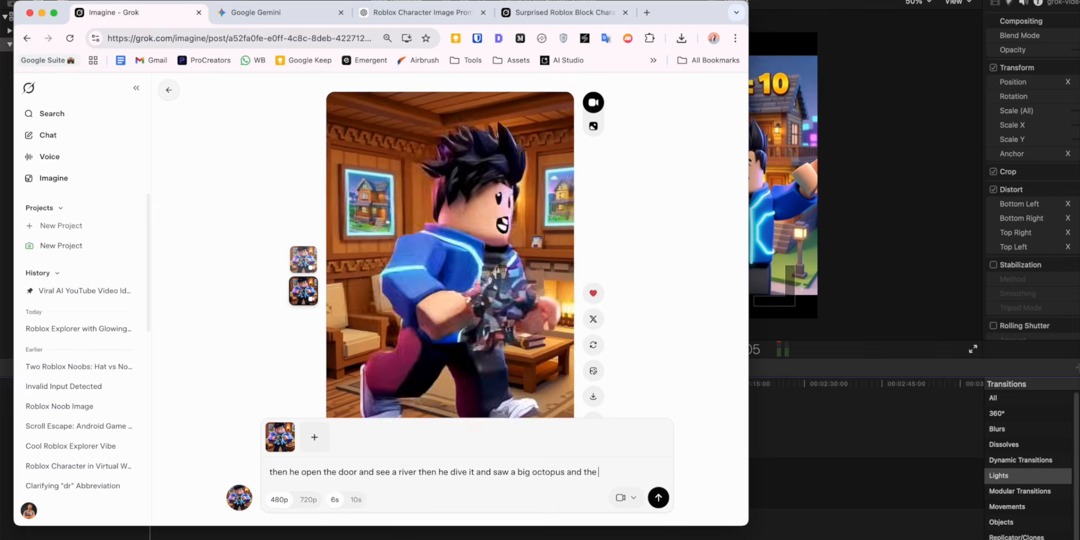
text(octopus)
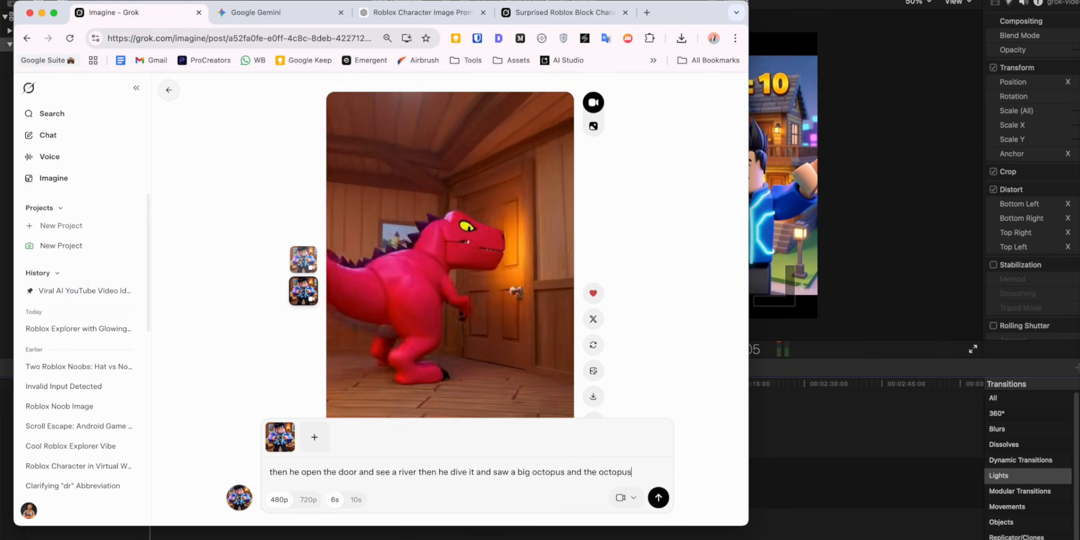
text( defa)
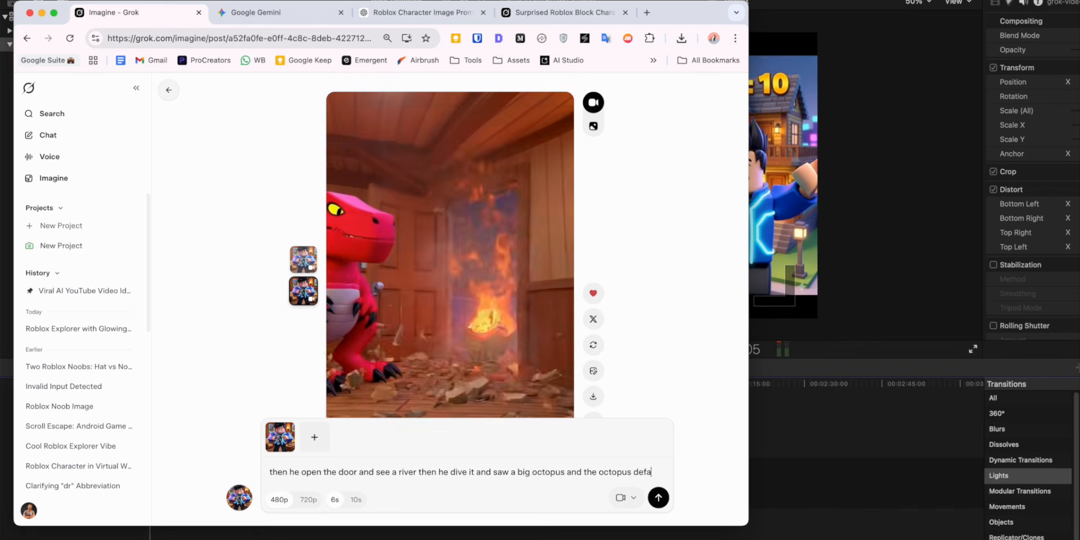
text(ted him)
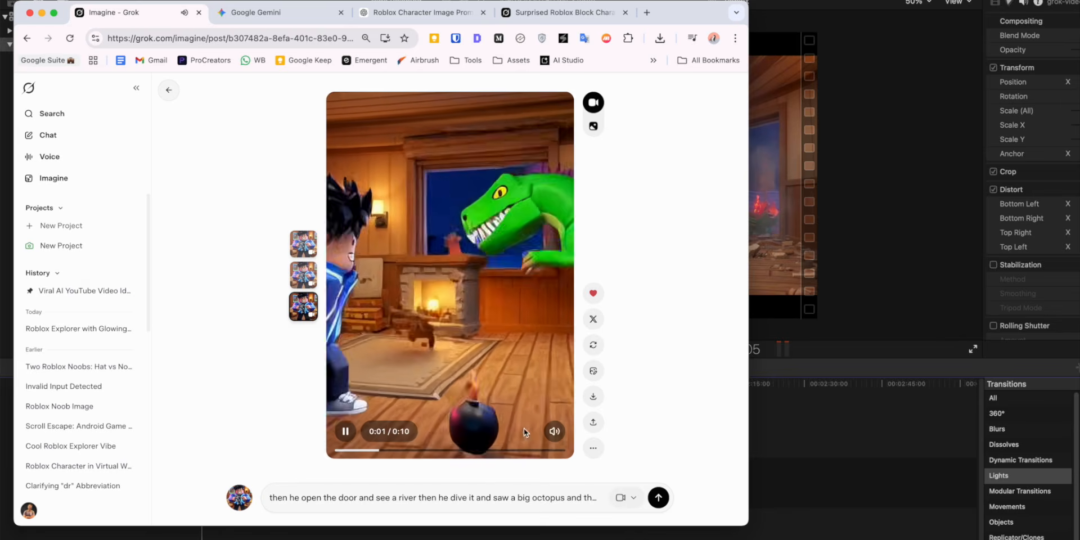
Step: Pause and resume the 10-second dinosaur video to review it
click(346, 432)
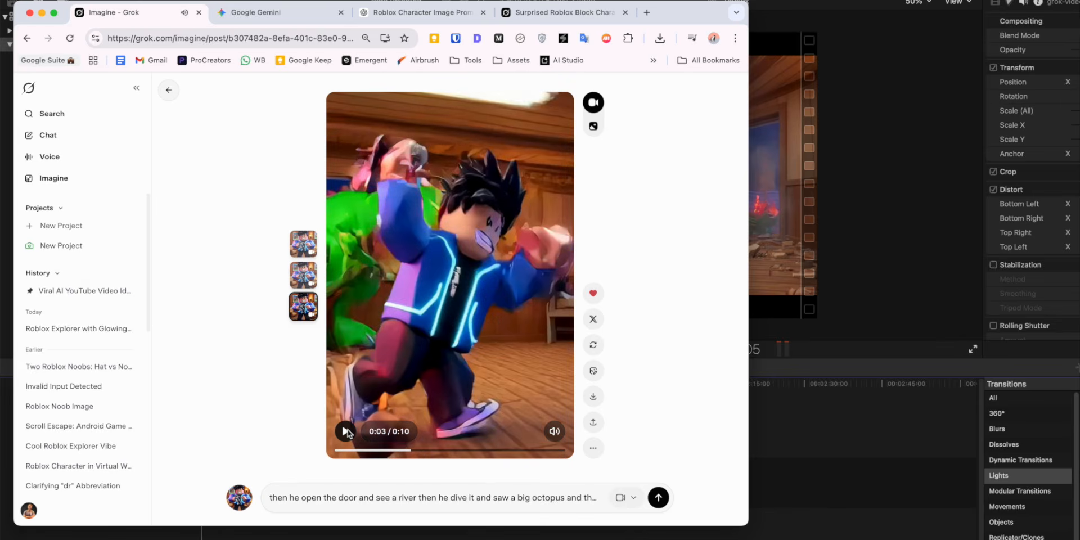
click(341, 430)
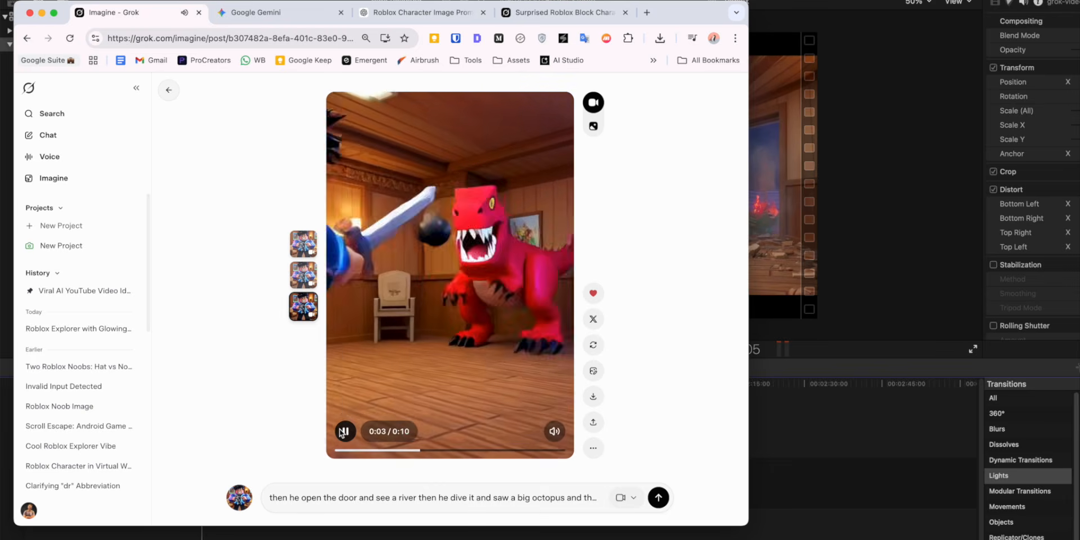